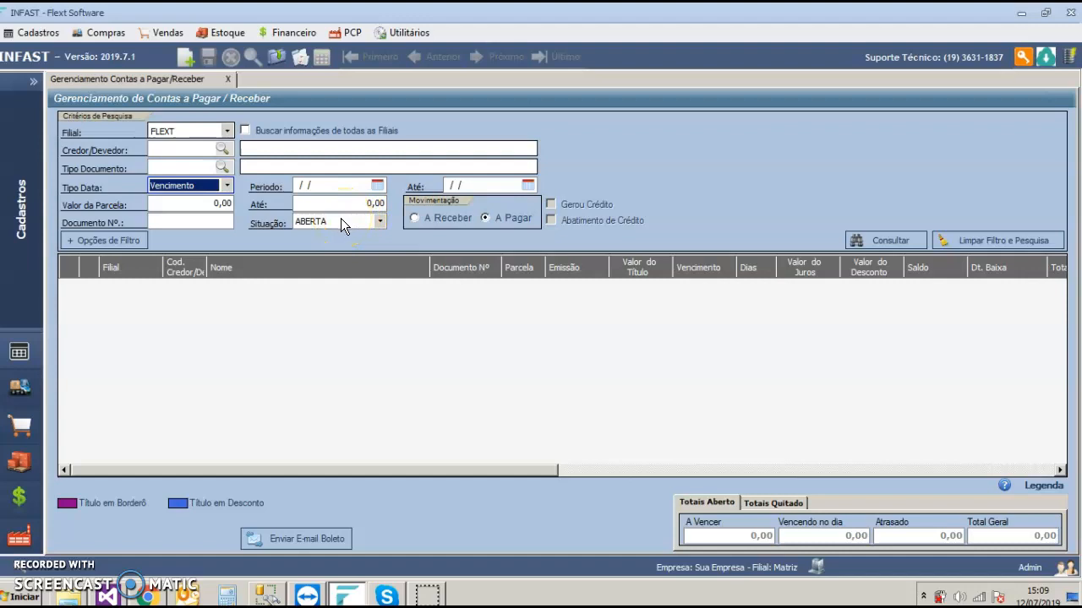
Step: List the open accounts payable and view the legend of instalment statuses
click(498, 219)
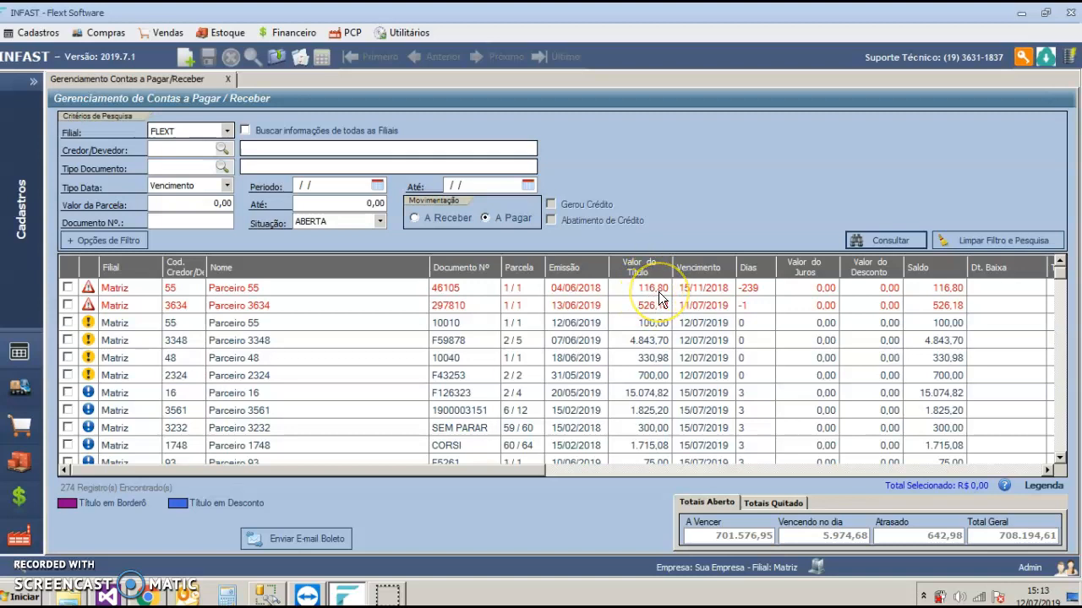
click(1048, 488)
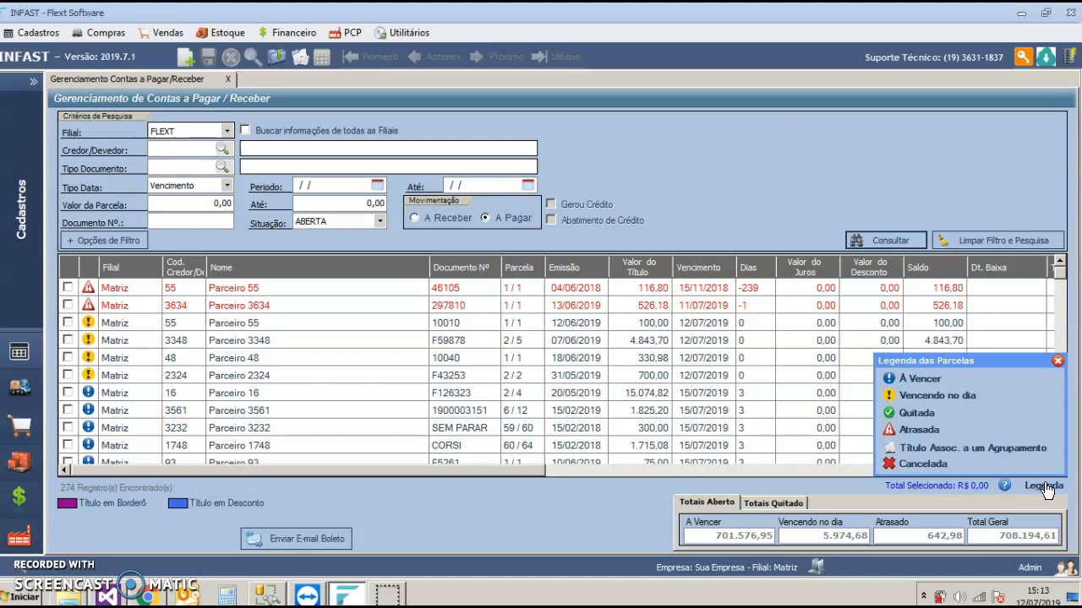
click(1057, 361)
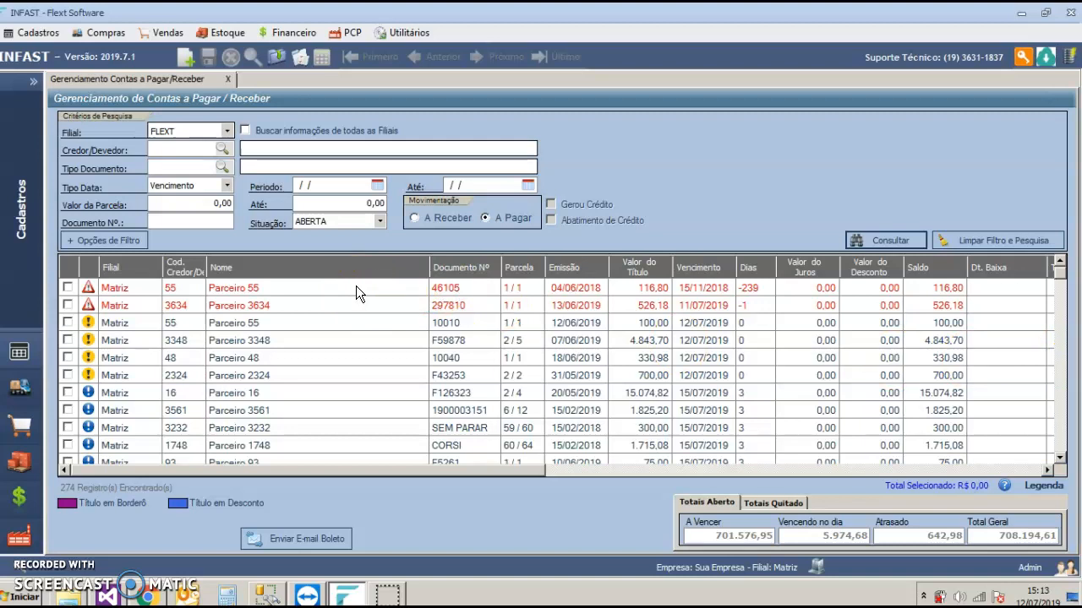
Step: Settle the two overdue payable titles together, with payment form BOLETO, bank account Conta 9 and settlement date 12/07/2019
click(66, 287)
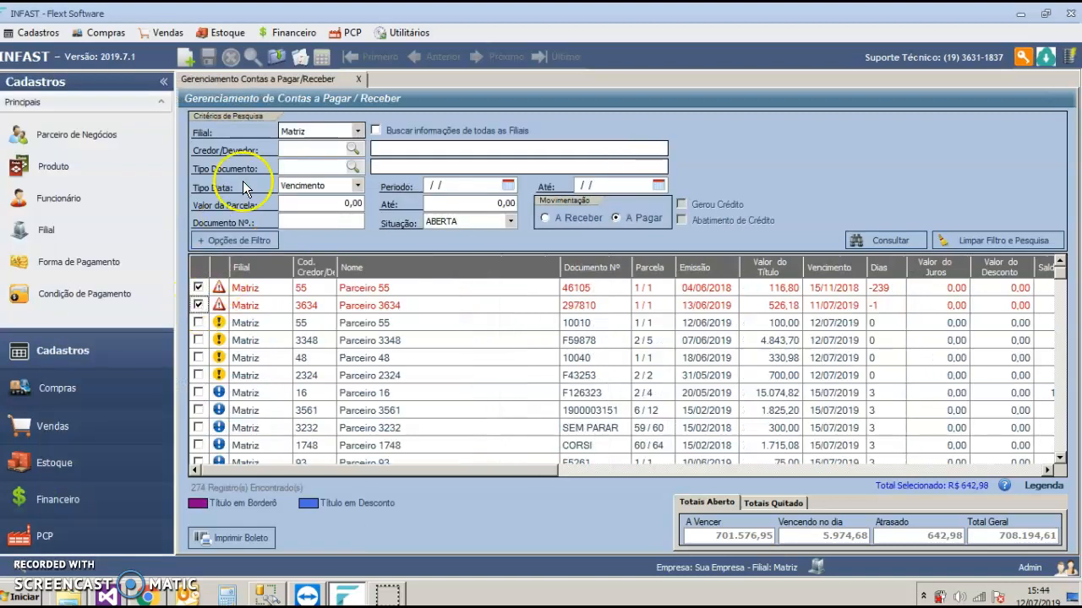
click(278, 59)
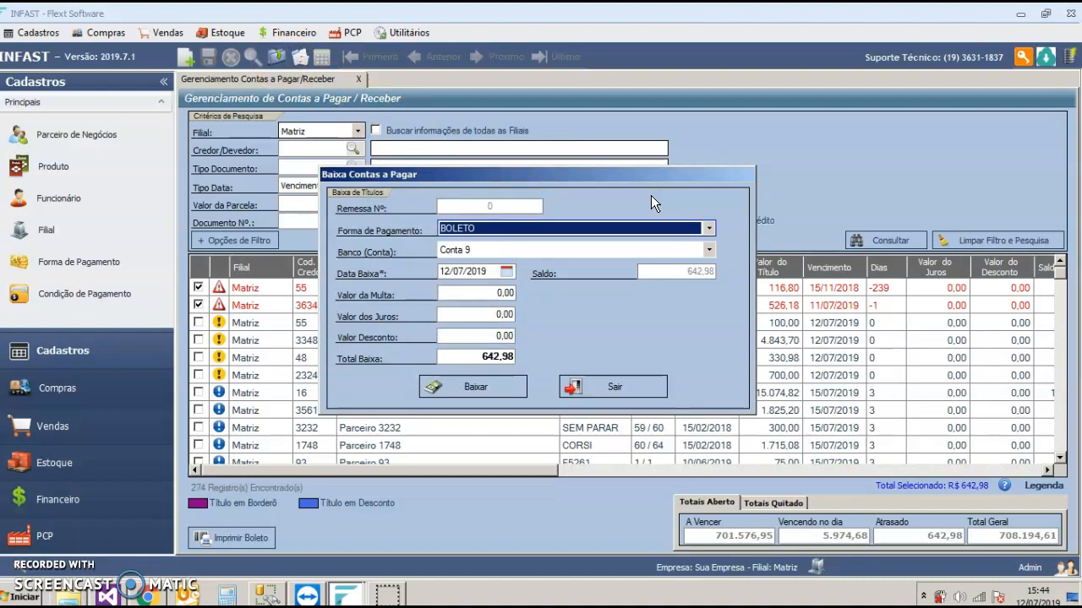
click(708, 228)
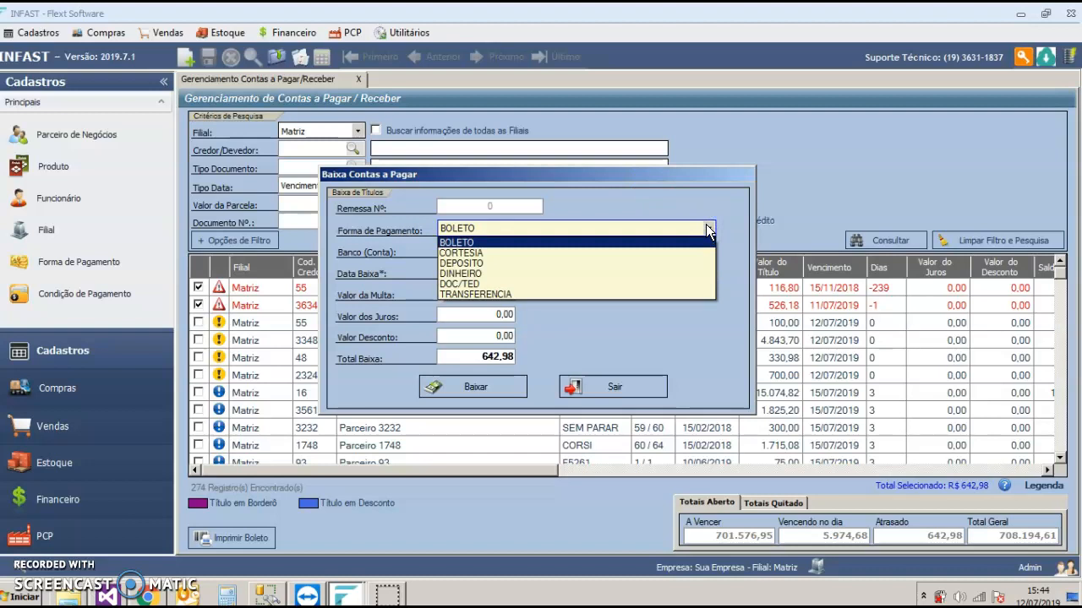
click(708, 228)
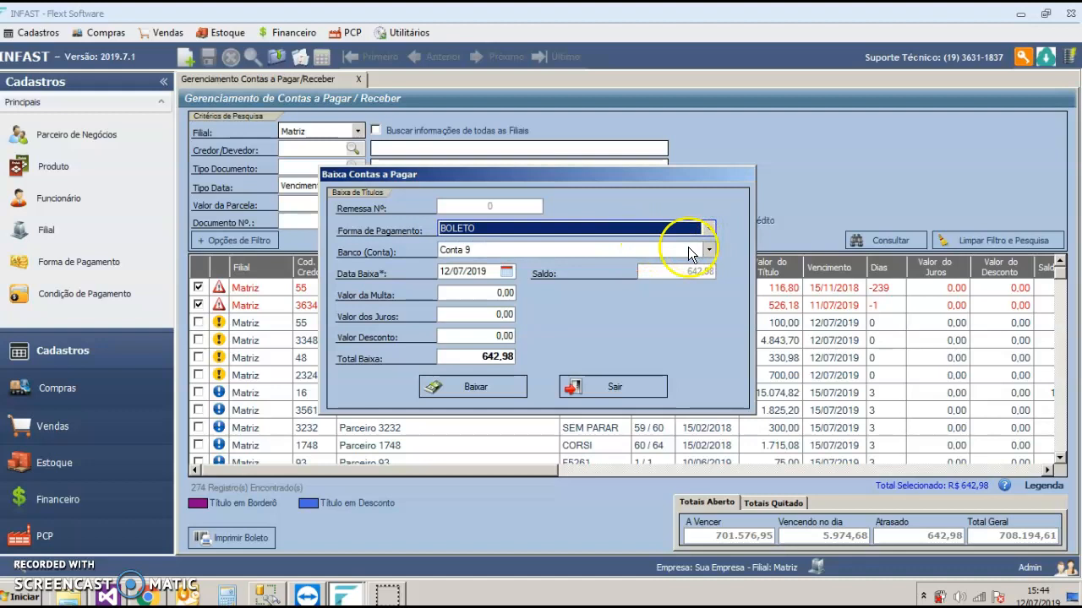
click(496, 292)
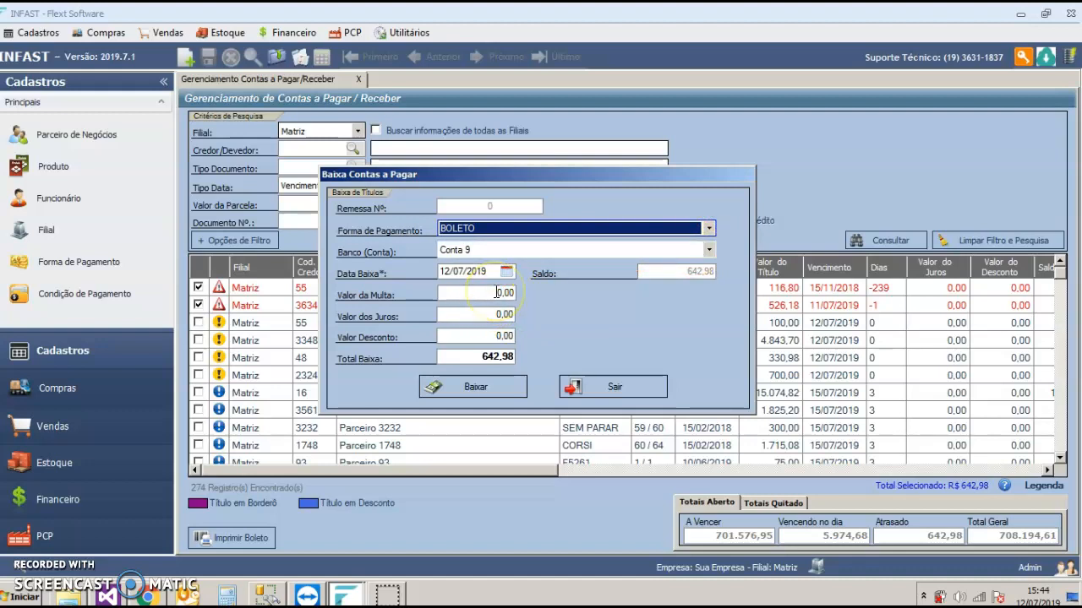
click(471, 394)
click(517, 345)
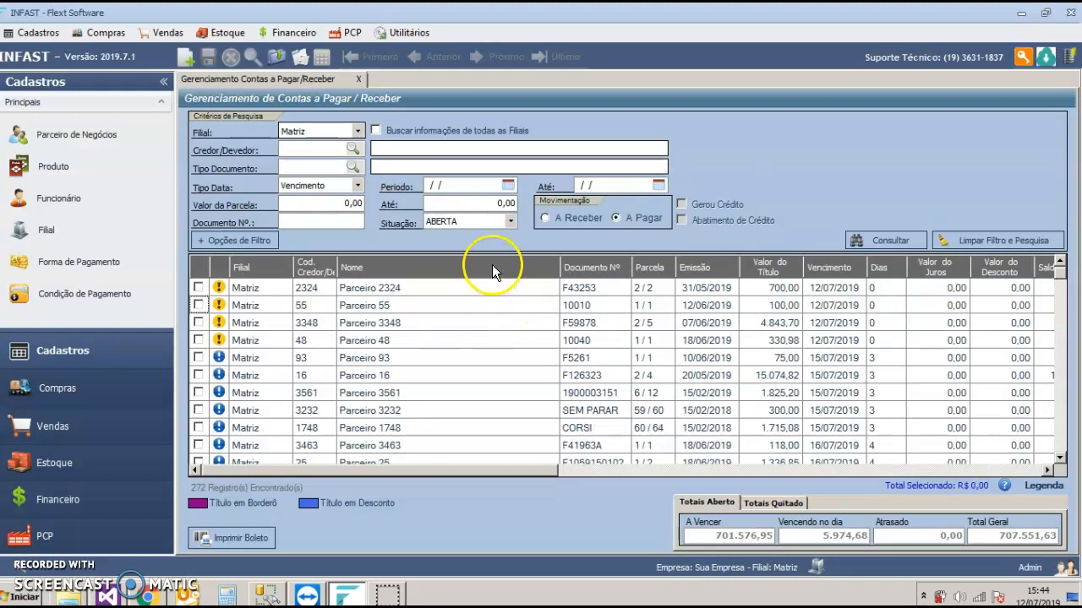
Step: Review the options of the Situação filter and keep ABERTA selected
click(458, 223)
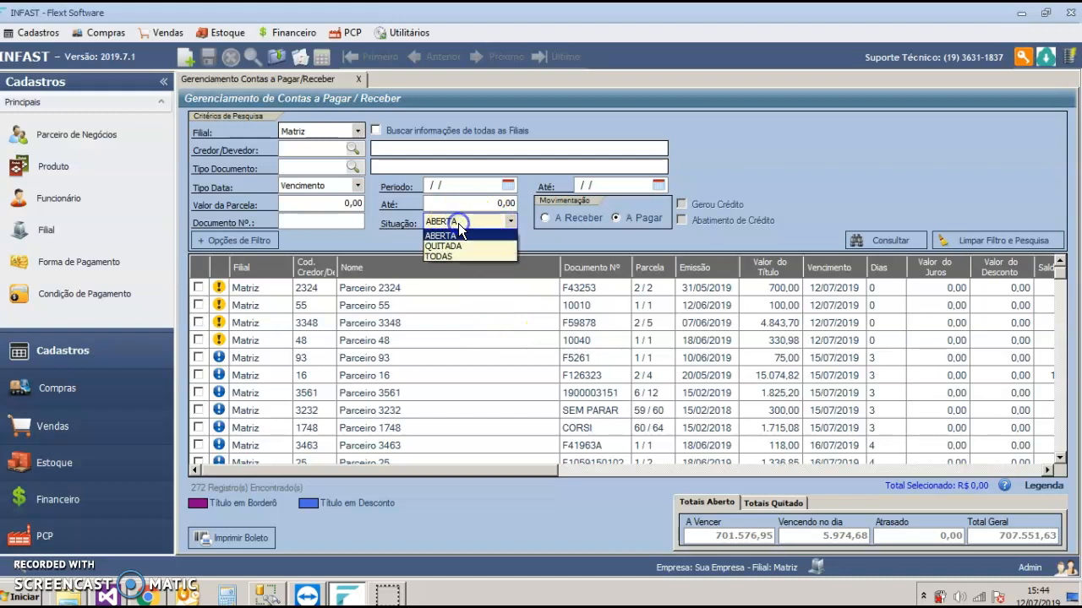
click(469, 224)
click(458, 234)
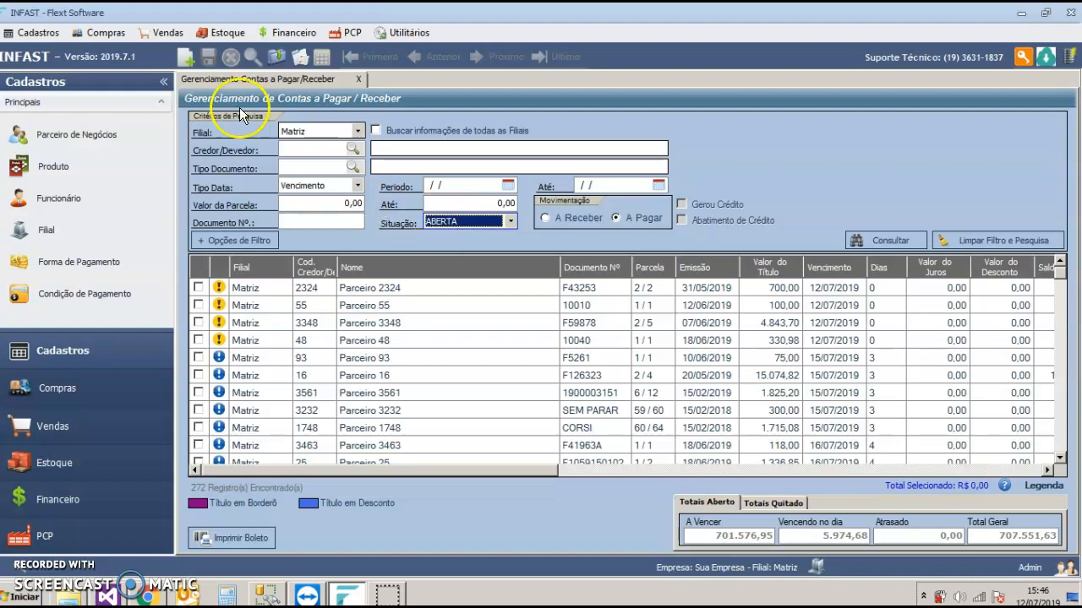
Step: Create a new accounts payable entry with CONTABILIDADE as the document type
click(185, 62)
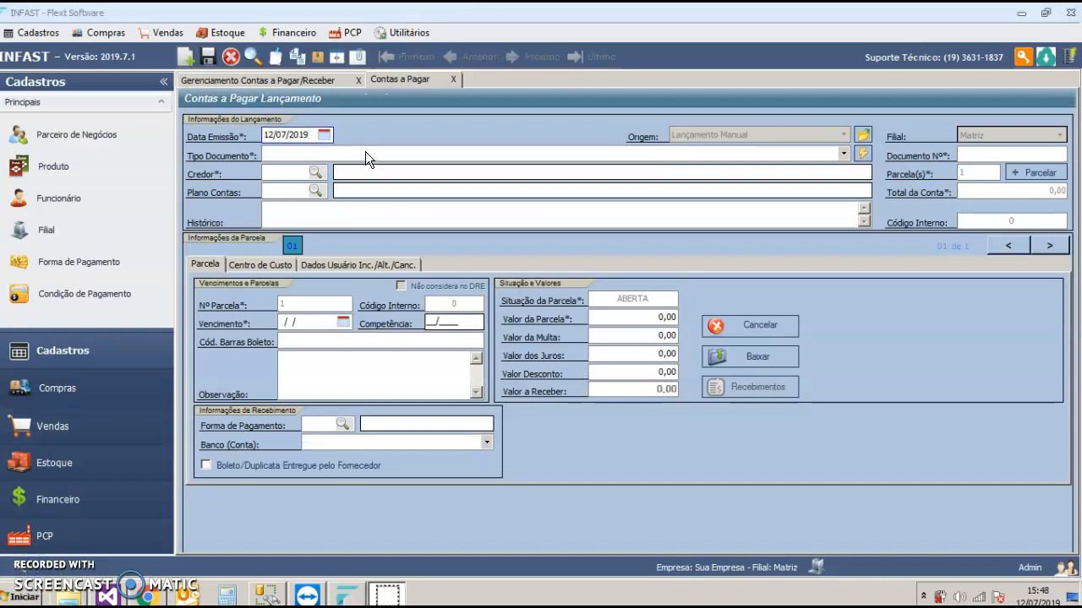
click(365, 156)
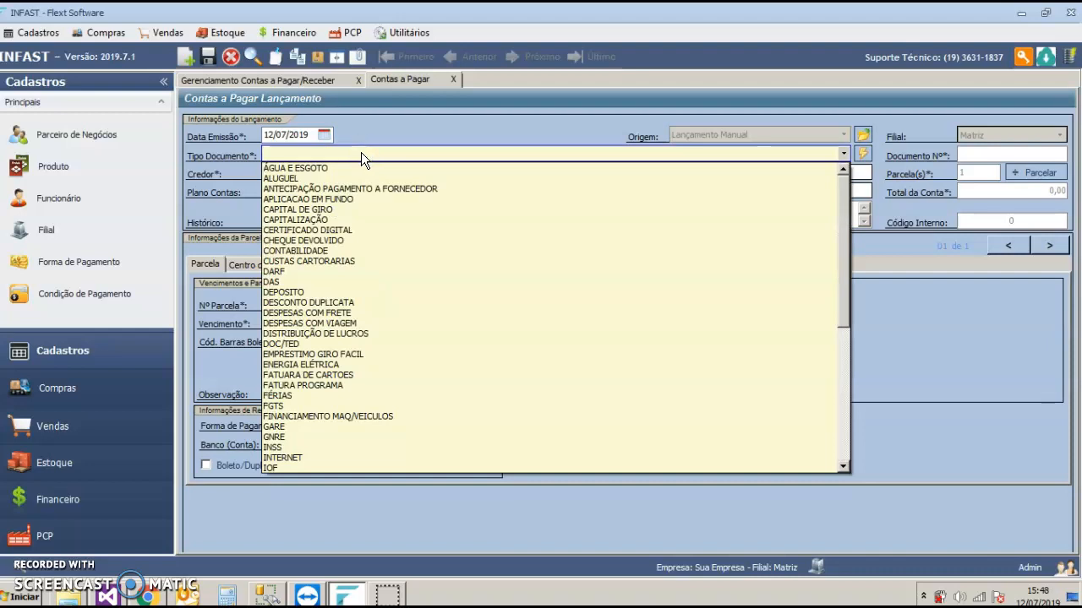
click(301, 250)
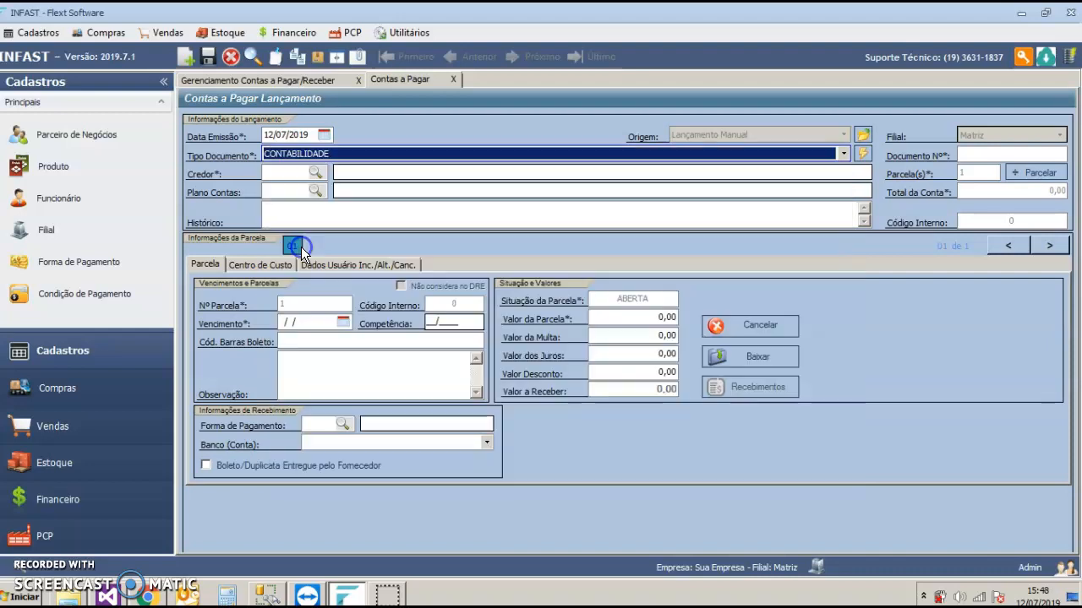
Step: Search the suppliers and load Parceiro 9 as the creditor of the payable entry
click(318, 173)
click(396, 178)
click(676, 202)
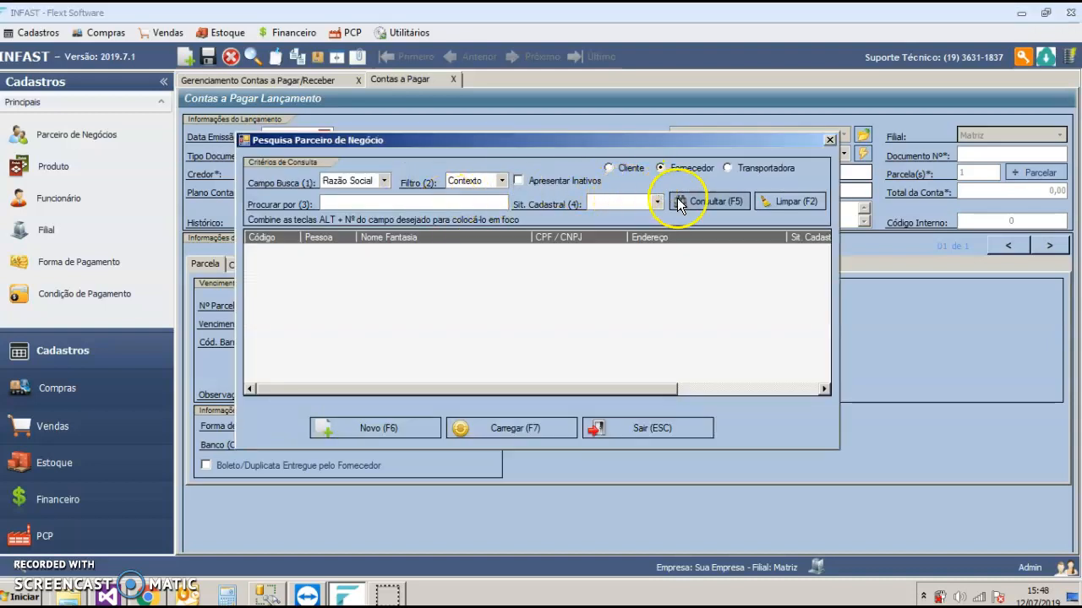
click(428, 204)
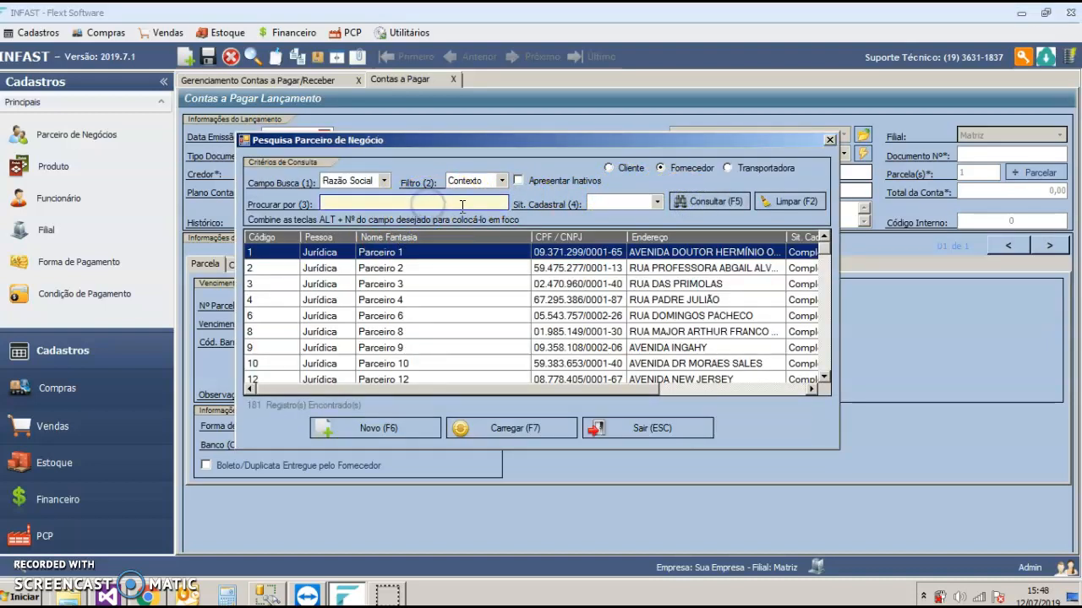
click(498, 334)
click(404, 347)
double_click(406, 347)
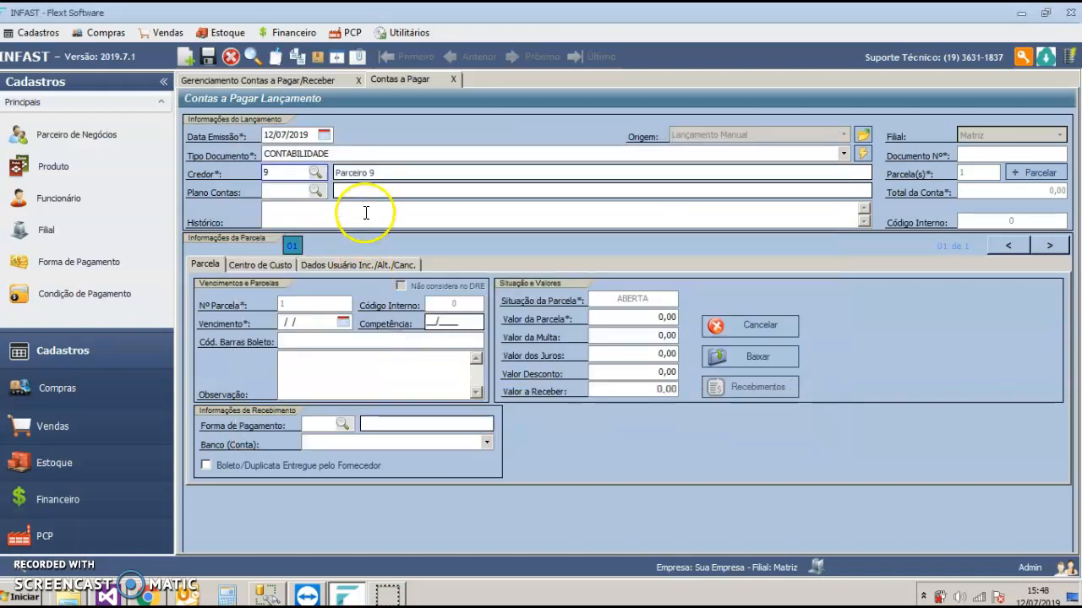
Step: Enter CONTABILIDADE 2019 as the document number of the payable entry
click(976, 152)
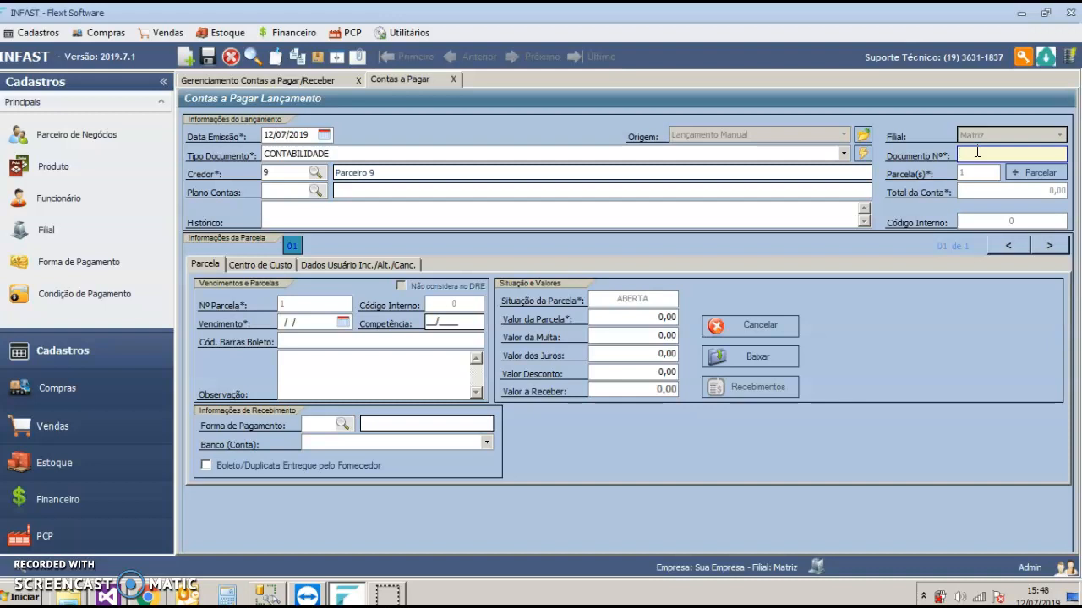
text(CONTABILIDADE 2019)
click(309, 321)
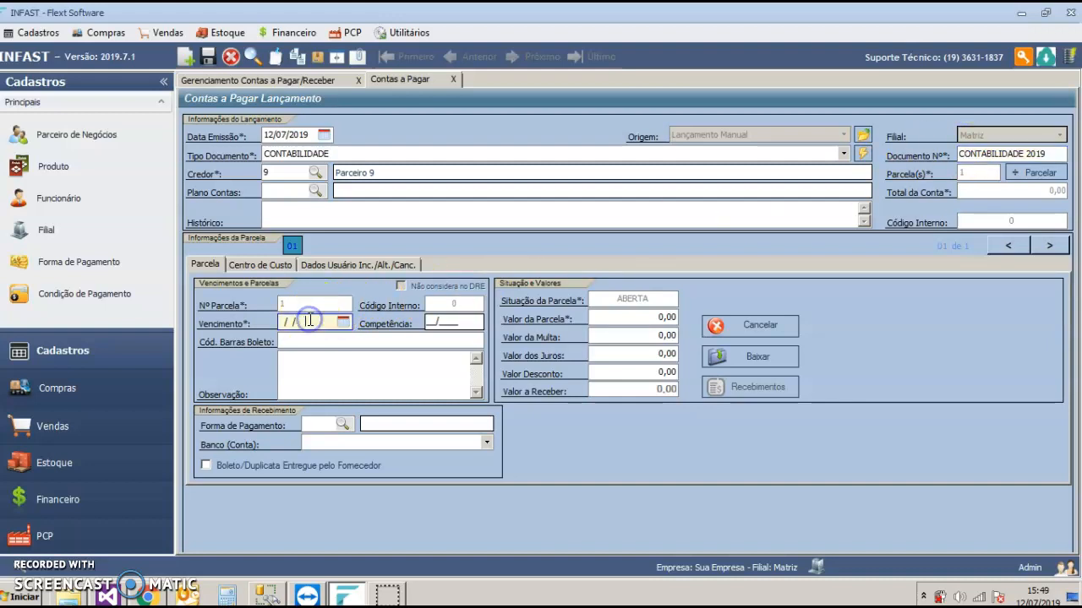
click(610, 316)
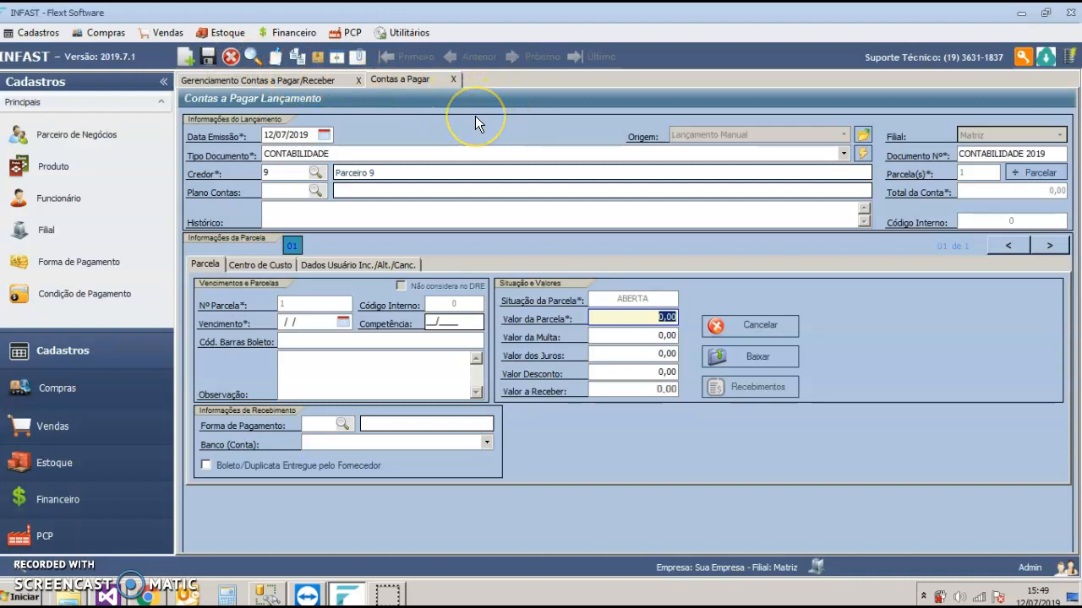
Step: Set up the account's instalment plan with 12 monthly instalments of 800,00 and the first one dated 15/07/2019
click(1029, 170)
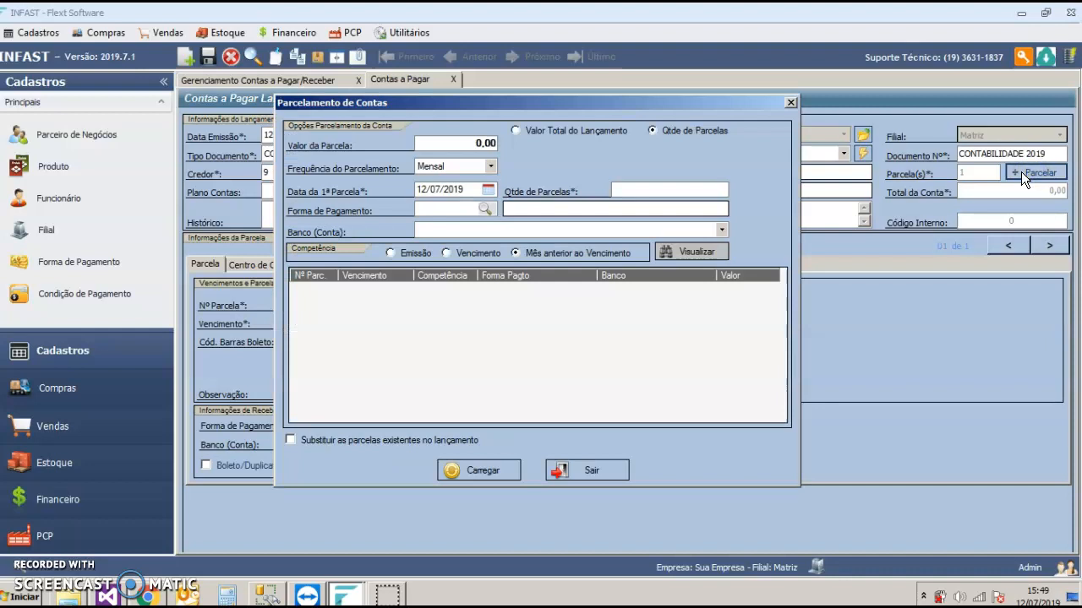
click(448, 143)
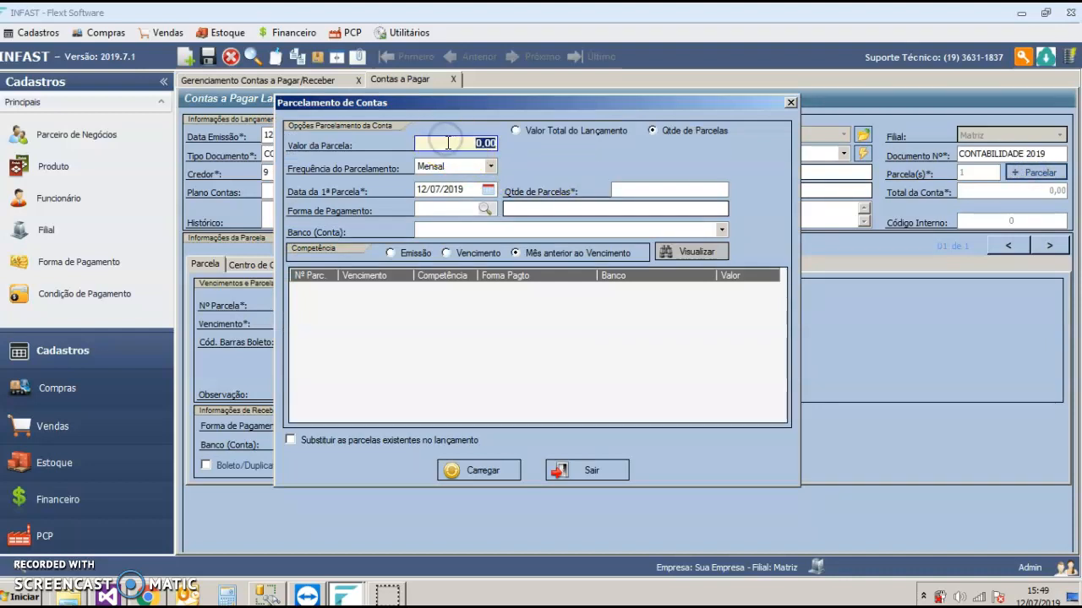
text(800)
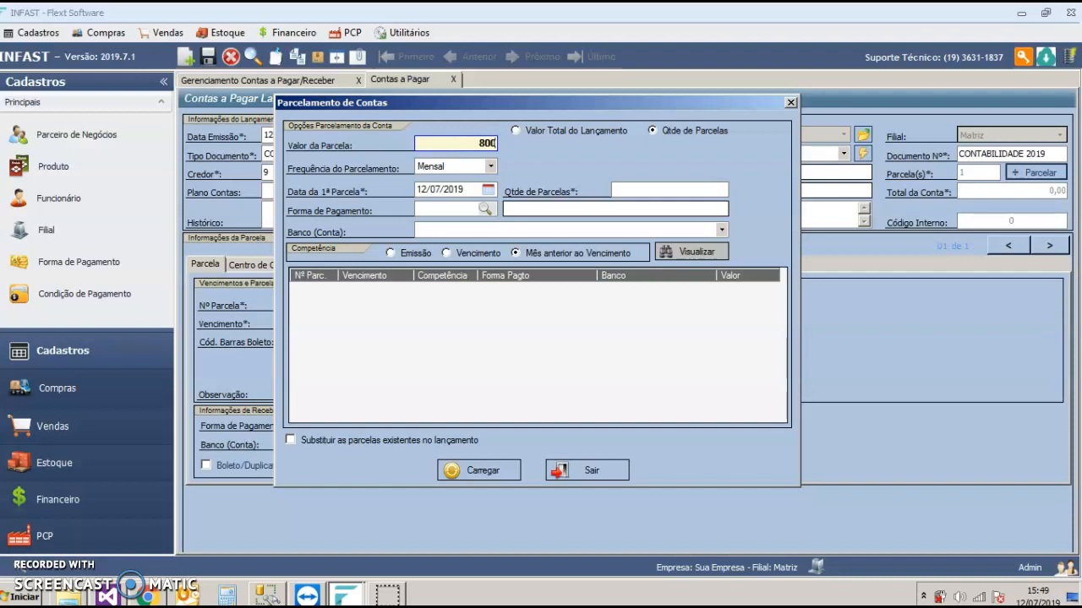
click(659, 188)
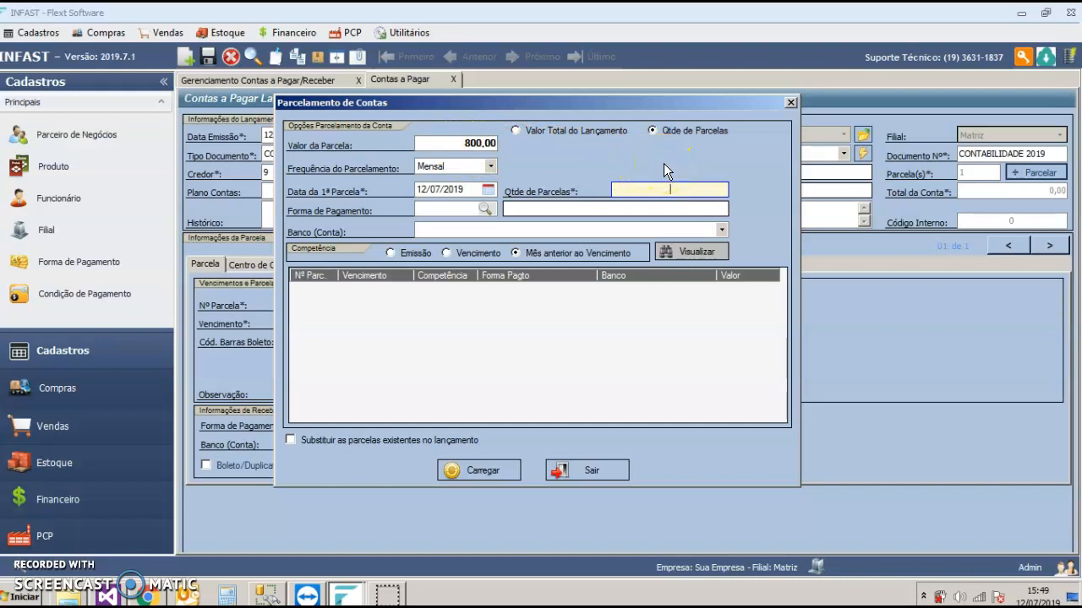
text(12)
click(420, 187)
text(1510)
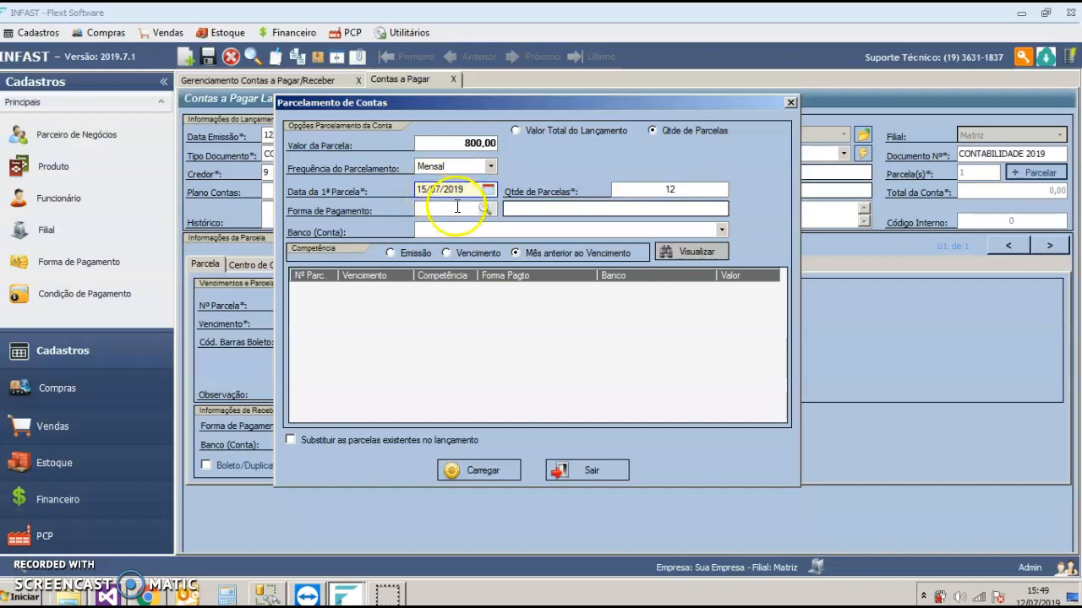
Step: Set the instalment plan's payment form to BOLETO and its bank account to Conta 10
click(487, 208)
click(642, 202)
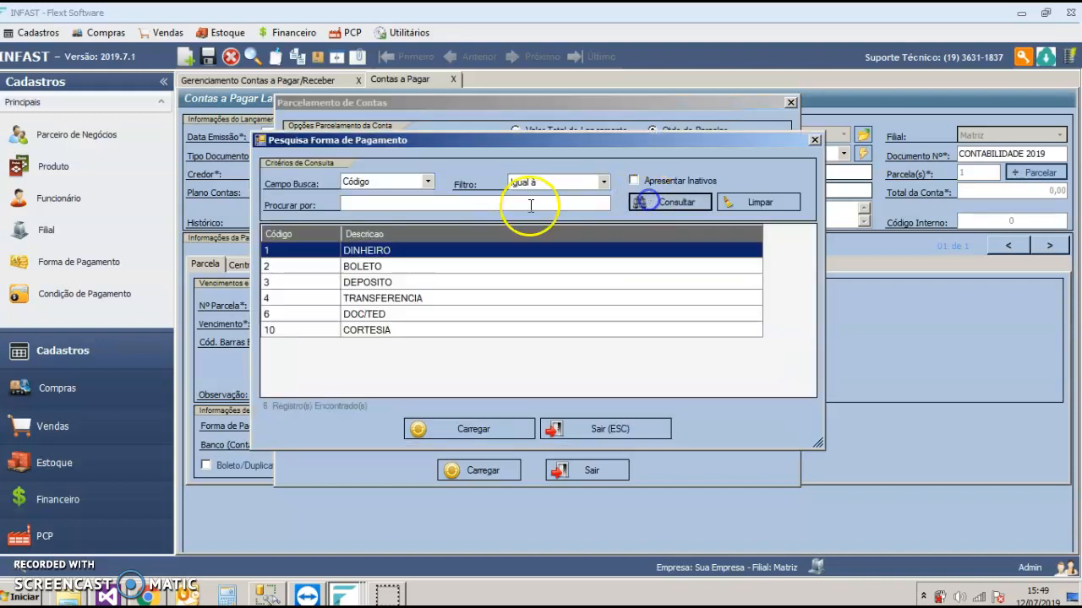
double_click(368, 264)
click(430, 231)
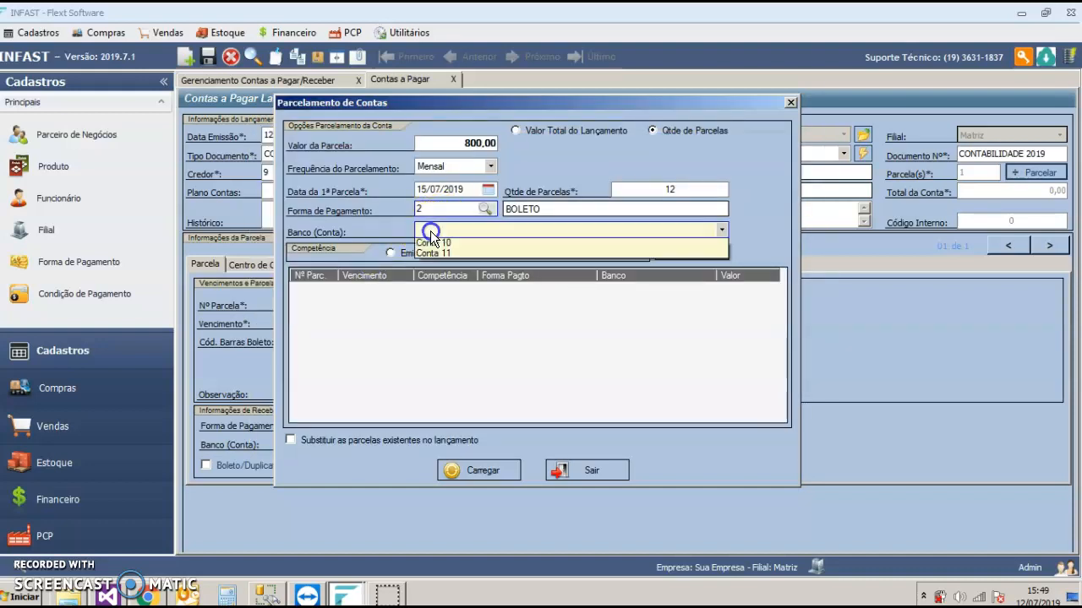
click(451, 295)
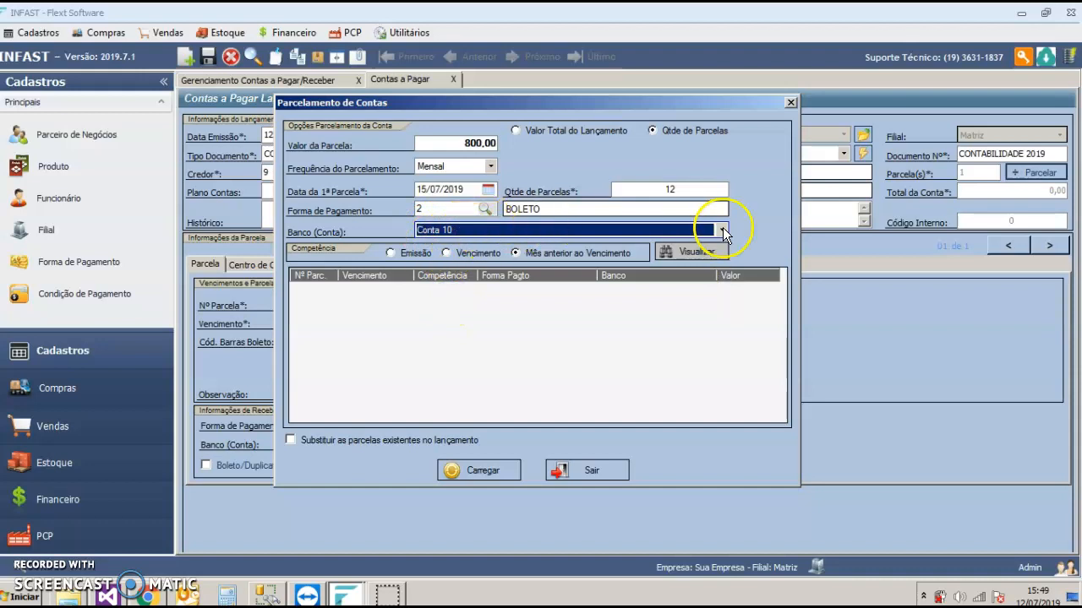
Step: Preview the instalments and load them into the entry, replacing the existing instalments
click(704, 251)
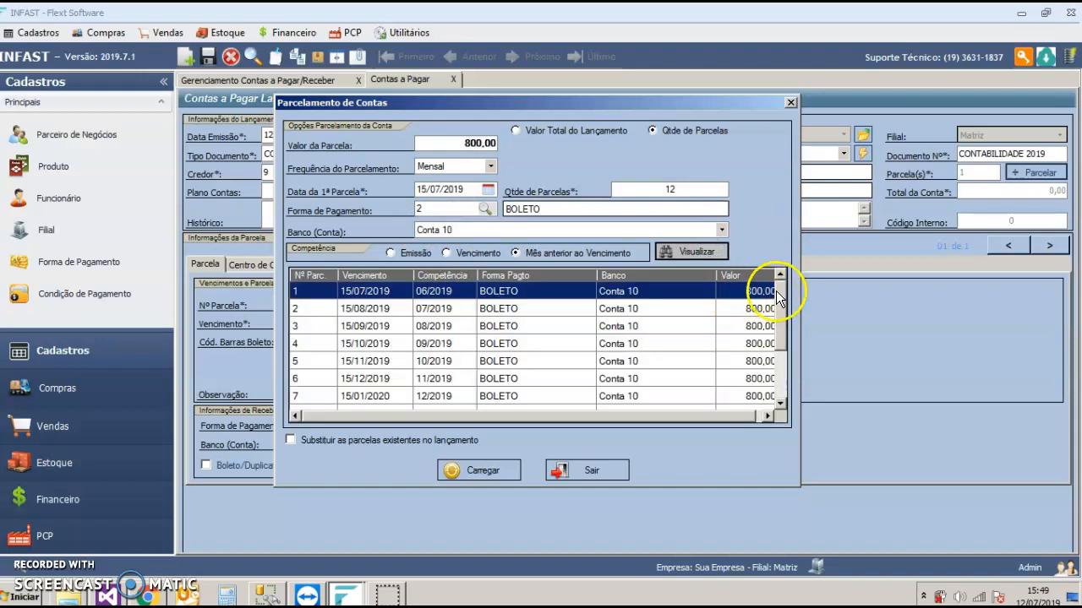
drag(778, 290, 782, 355)
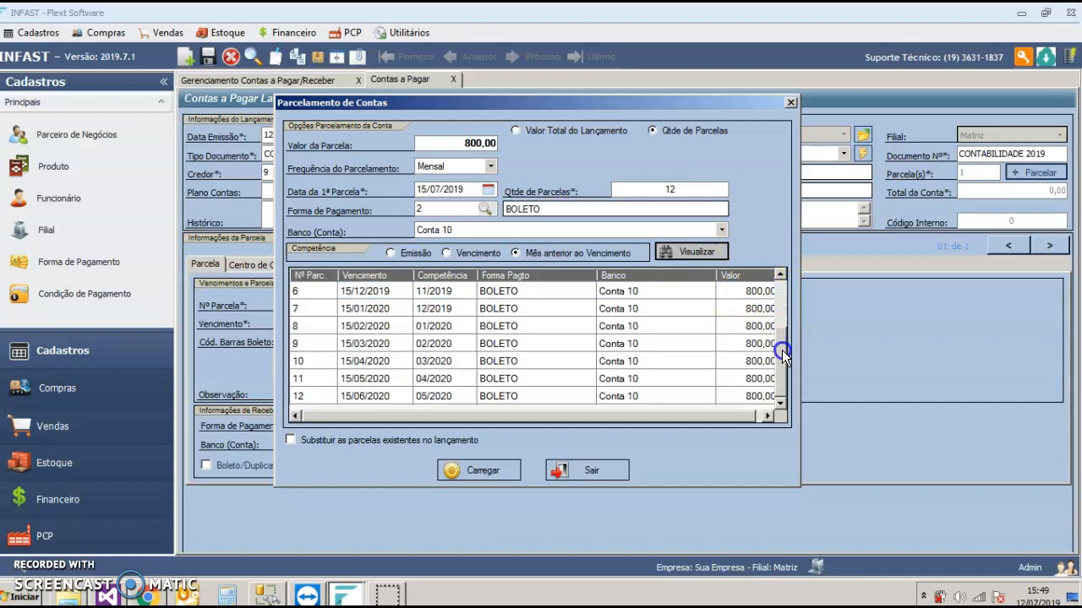
click(387, 441)
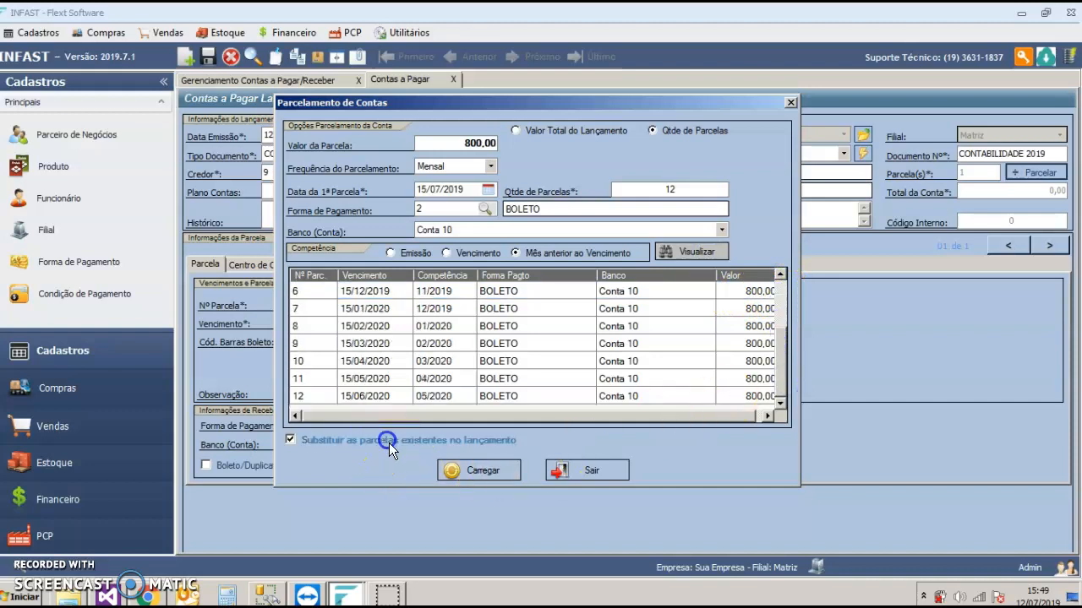
click(485, 474)
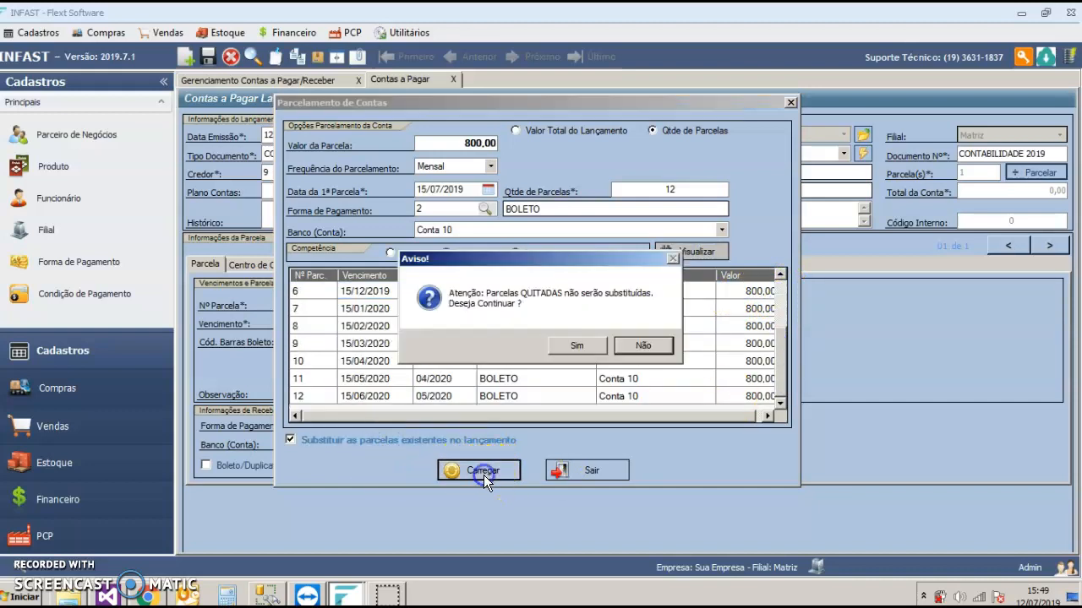
click(575, 345)
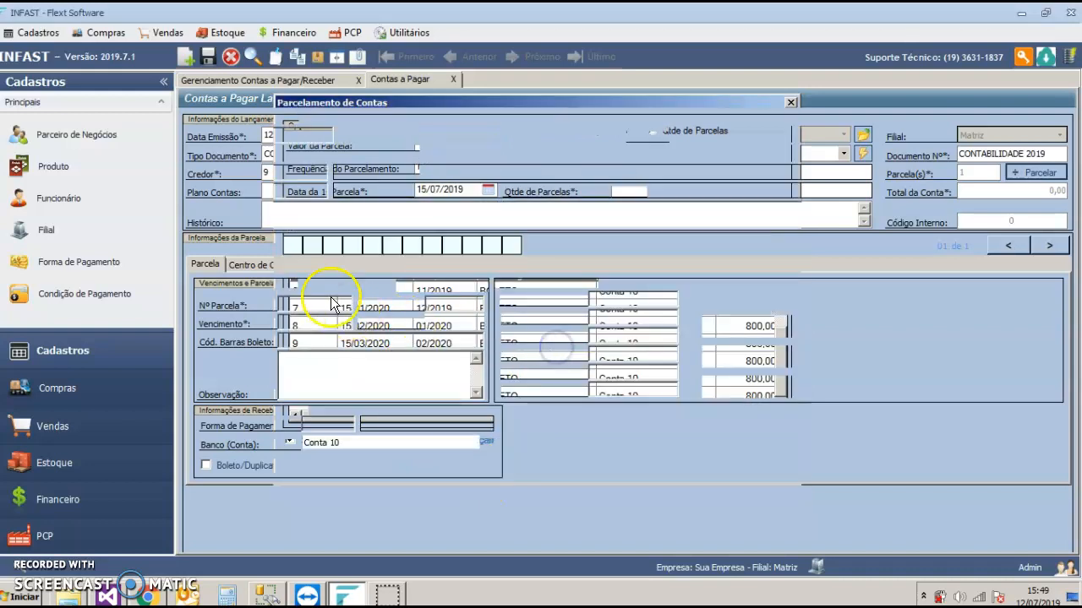
Step: Look through the details of several generated instalments and return to instalment 01
click(312, 245)
click(331, 245)
click(351, 245)
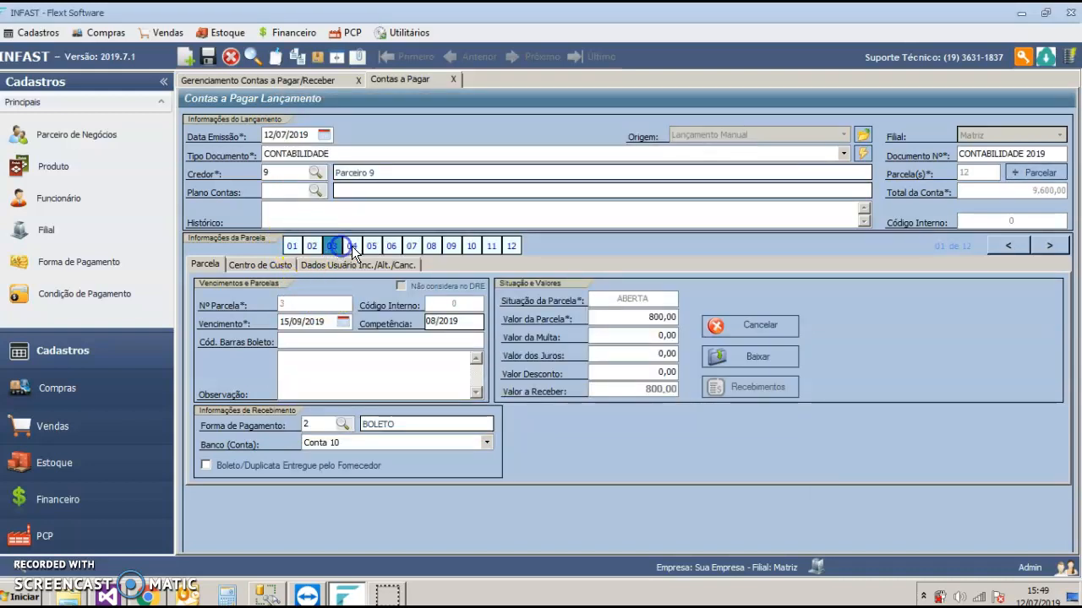
click(373, 245)
click(391, 246)
click(292, 245)
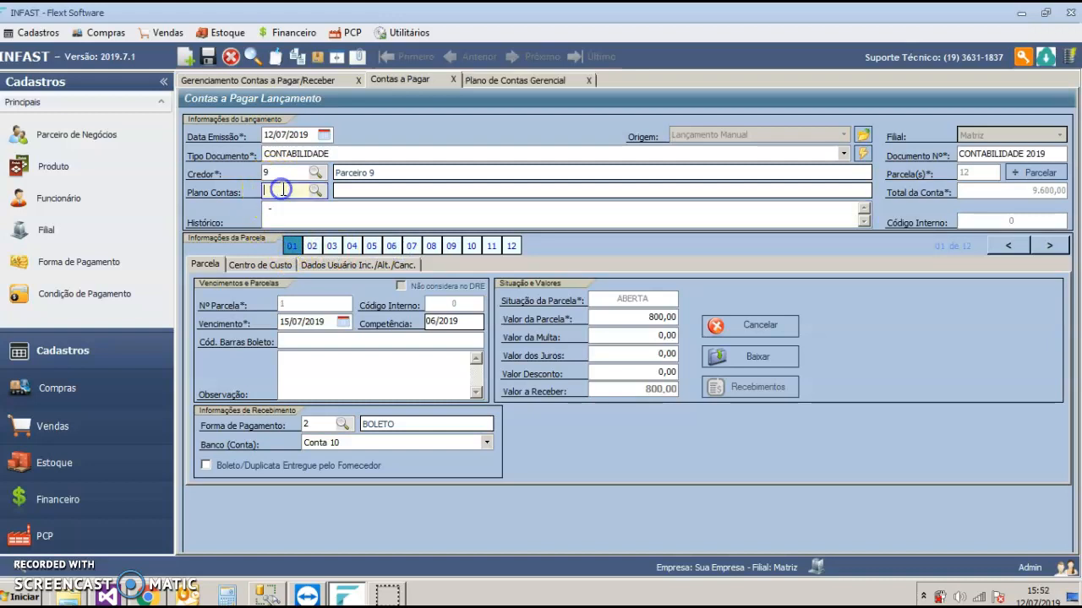
Step: Assign chart-of-accounts code 2315 to the CONTABILIDADE 2019 entry and save the entry
click(276, 189)
text(2315)
key(Tab)
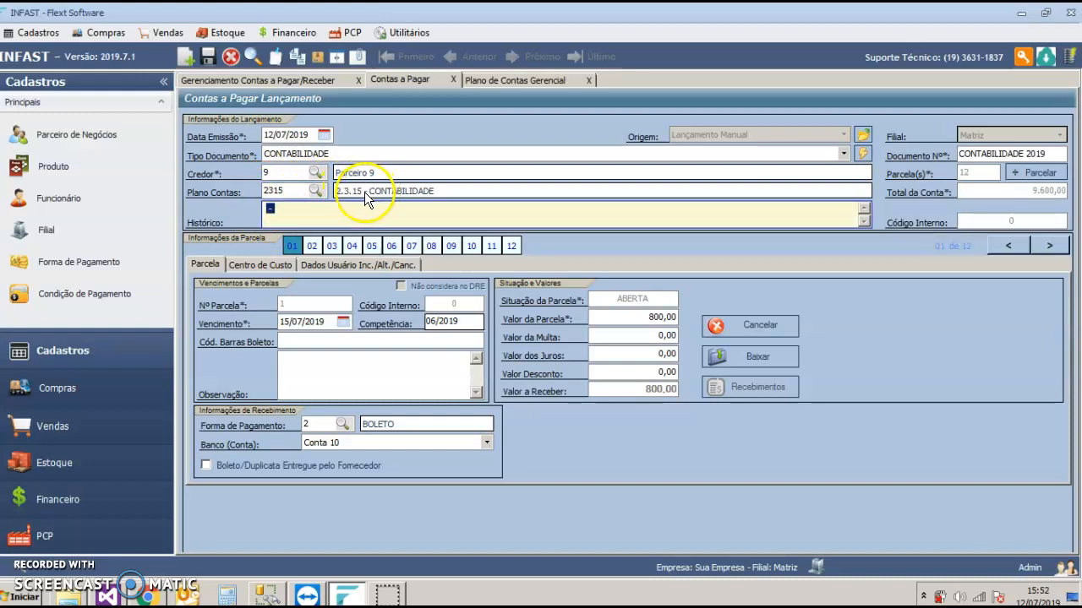
click(208, 58)
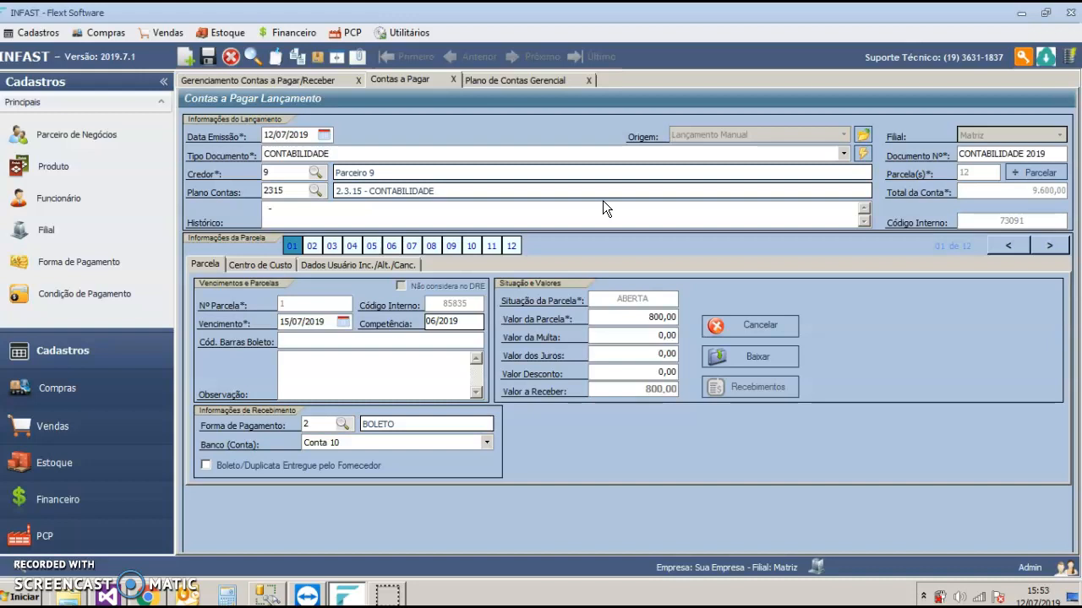
Step: Set the value of instalment 01 to 850,00
click(622, 284)
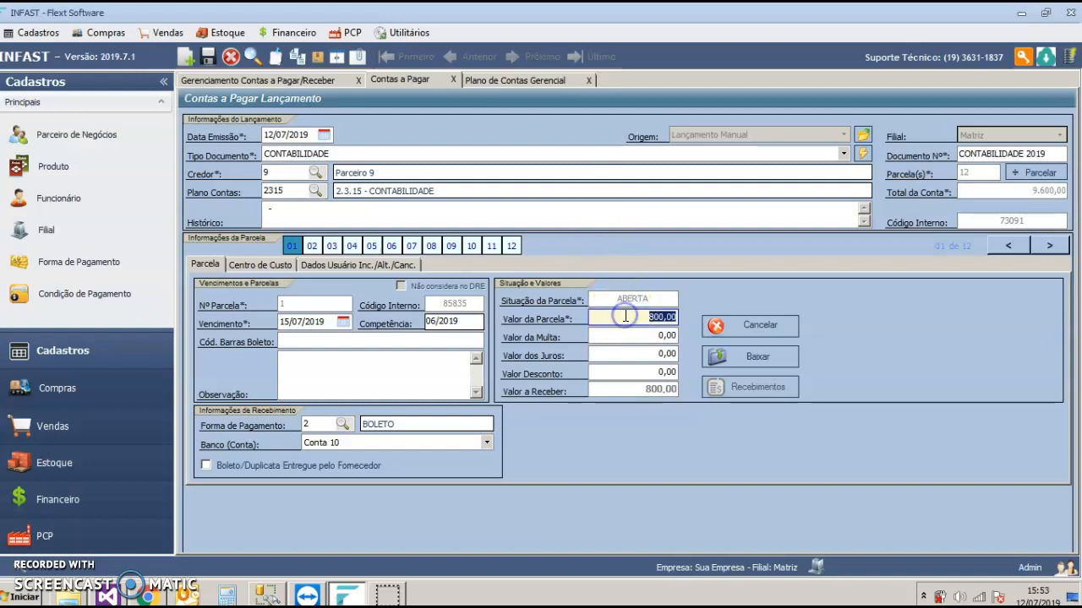
text(850)
key(Tab)
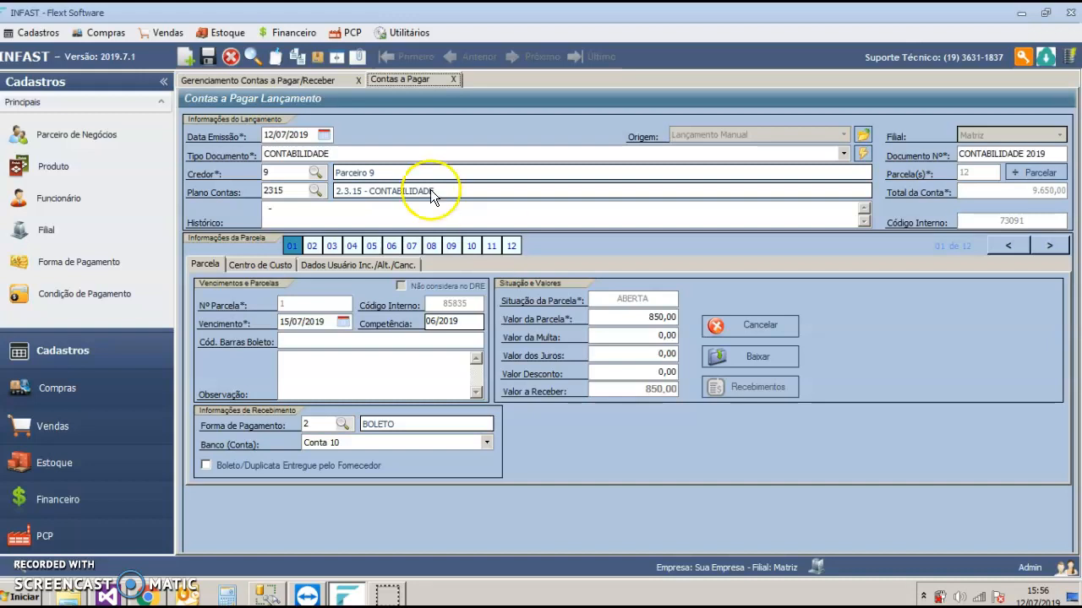
Step: Open the cash flow management screen from the financial indicators
click(287, 33)
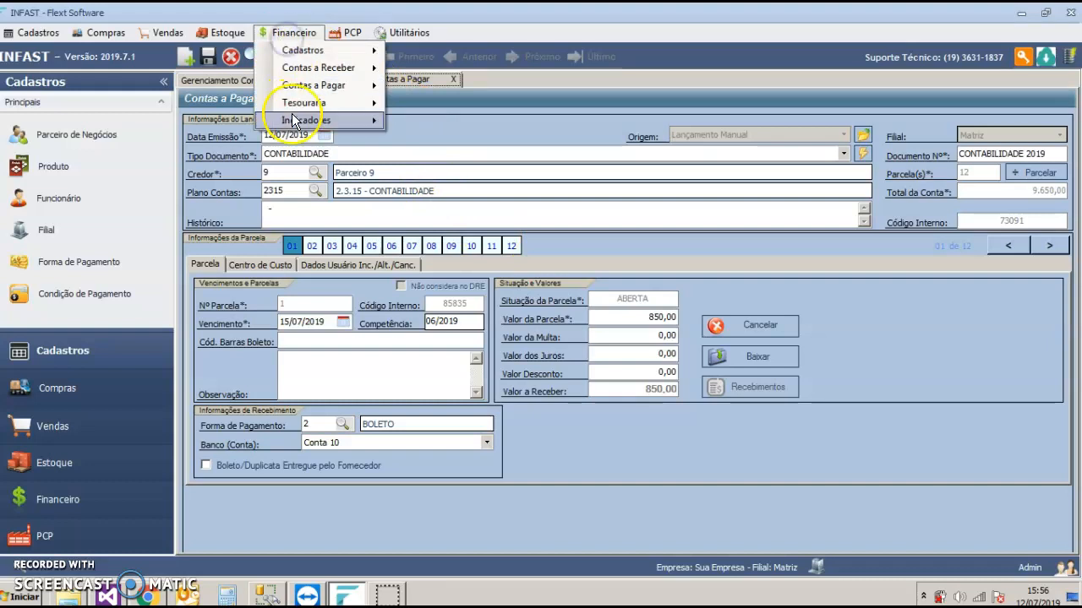
mouse_move(292, 119)
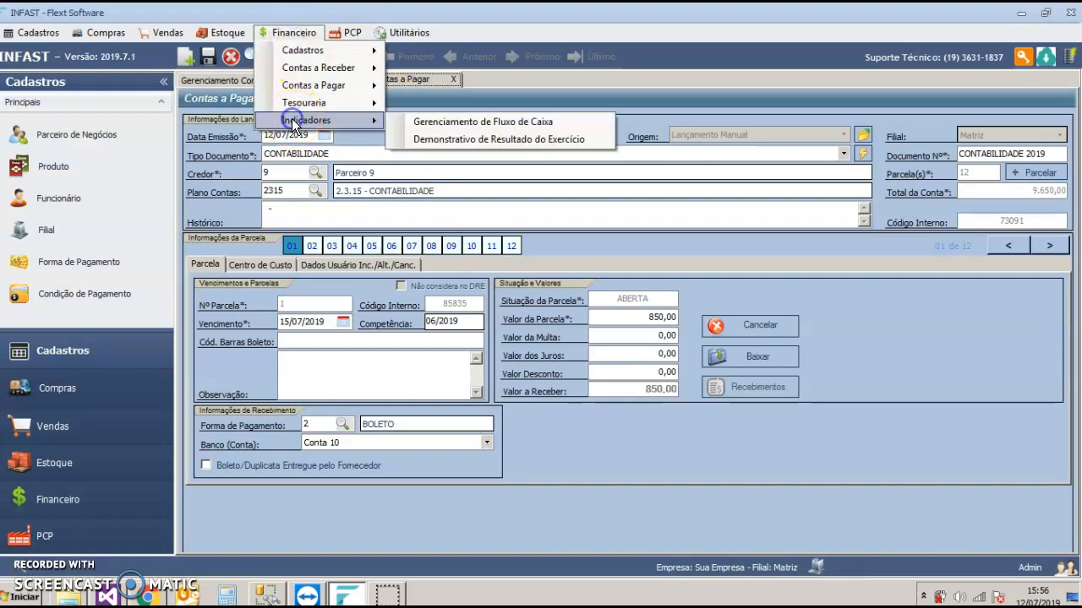
click(558, 121)
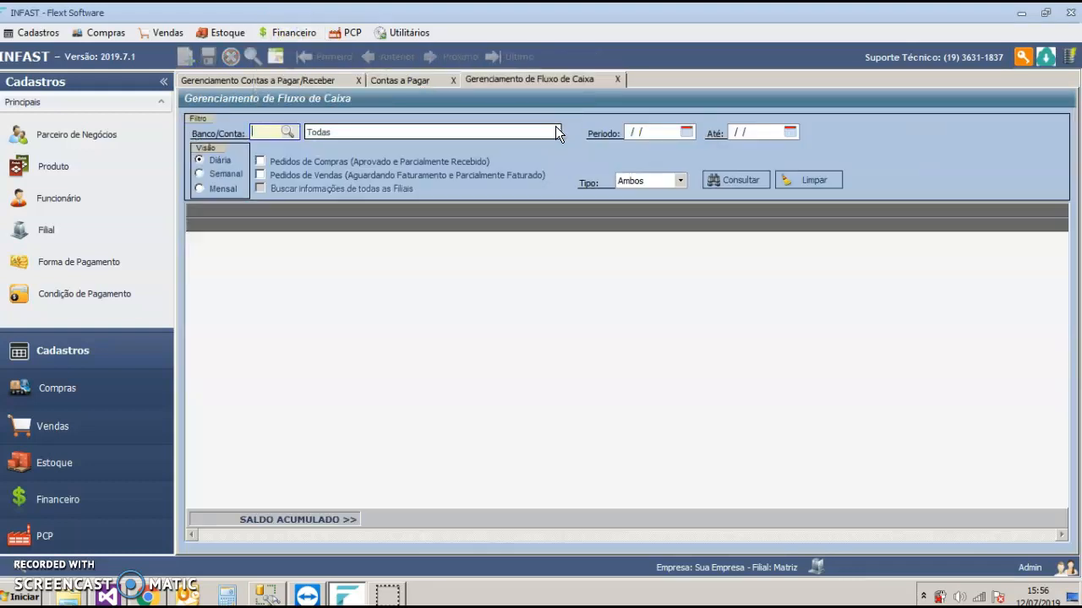
Step: List the bank accounts available for the cash flow filter and leave the search without choosing one
click(559, 125)
click(287, 132)
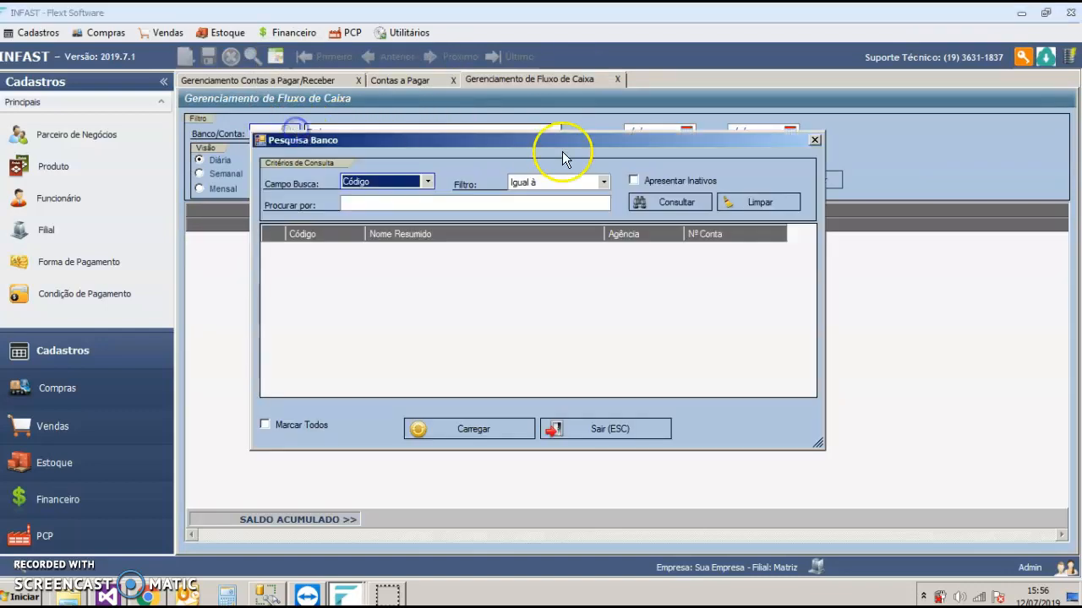
click(668, 201)
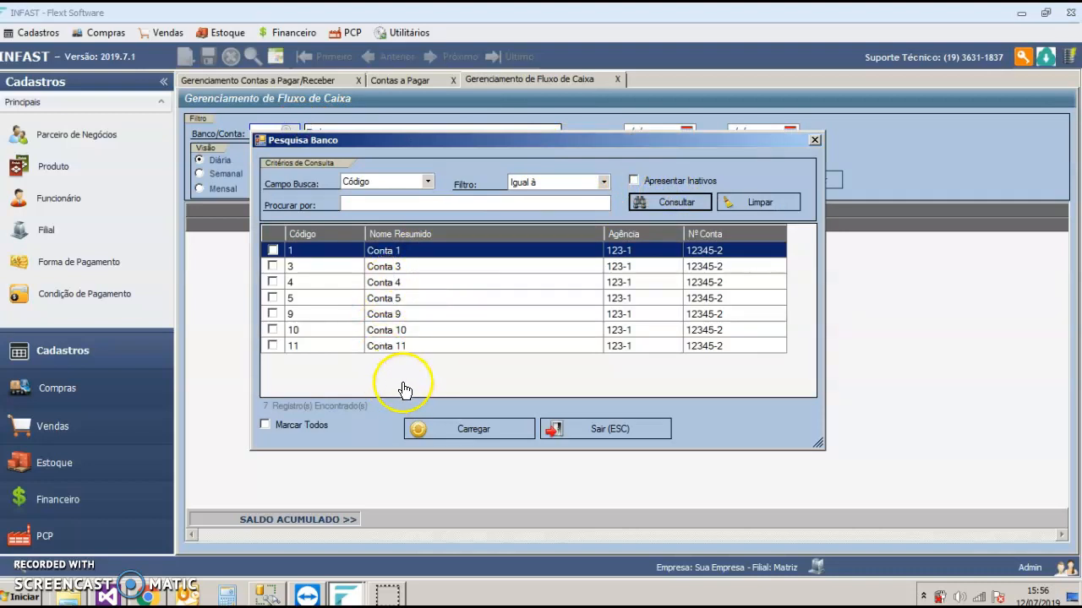
click(610, 429)
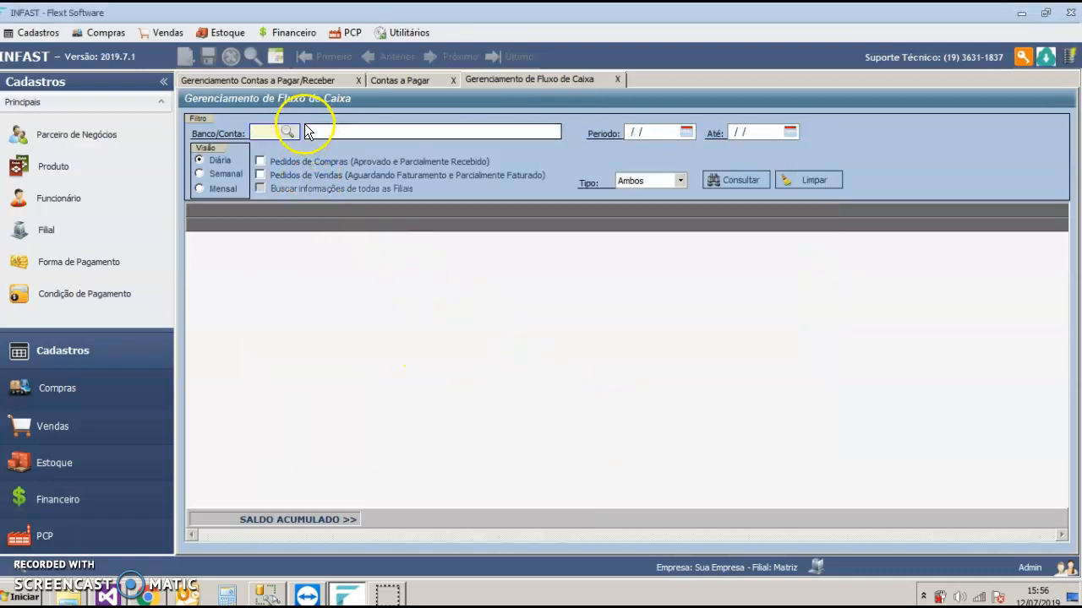
Step: Set the cash flow period from 01/01/2019 to 30/06/2019
click(654, 132)
text(01/01/2019)
key(Tab)
text(30/06/2019)
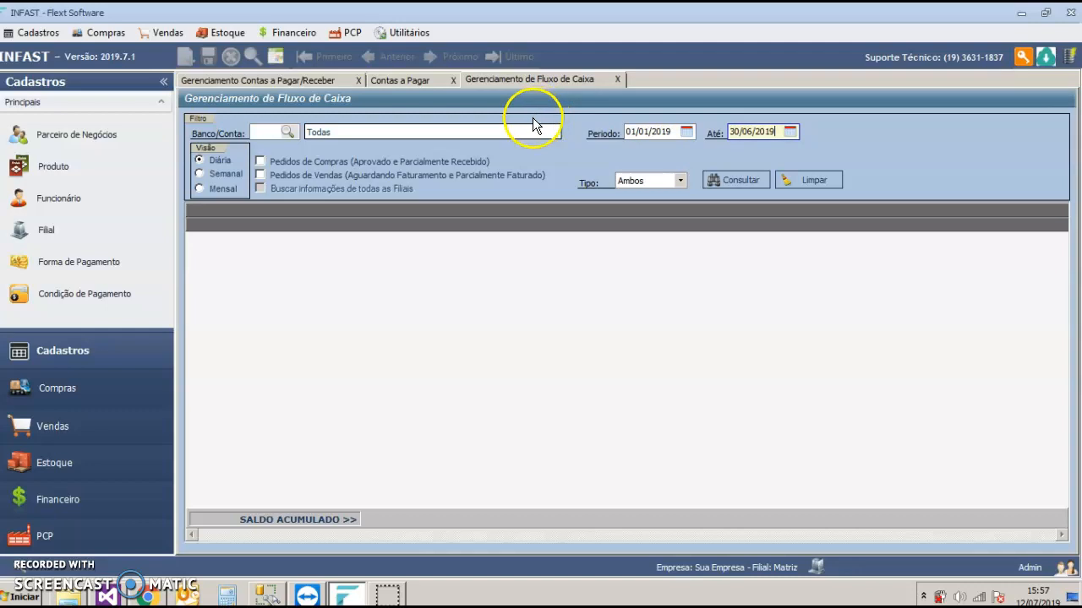
Step: Query the cash flow in monthly view with type Ambos, and collapse the side navigation to widen the results
click(219, 164)
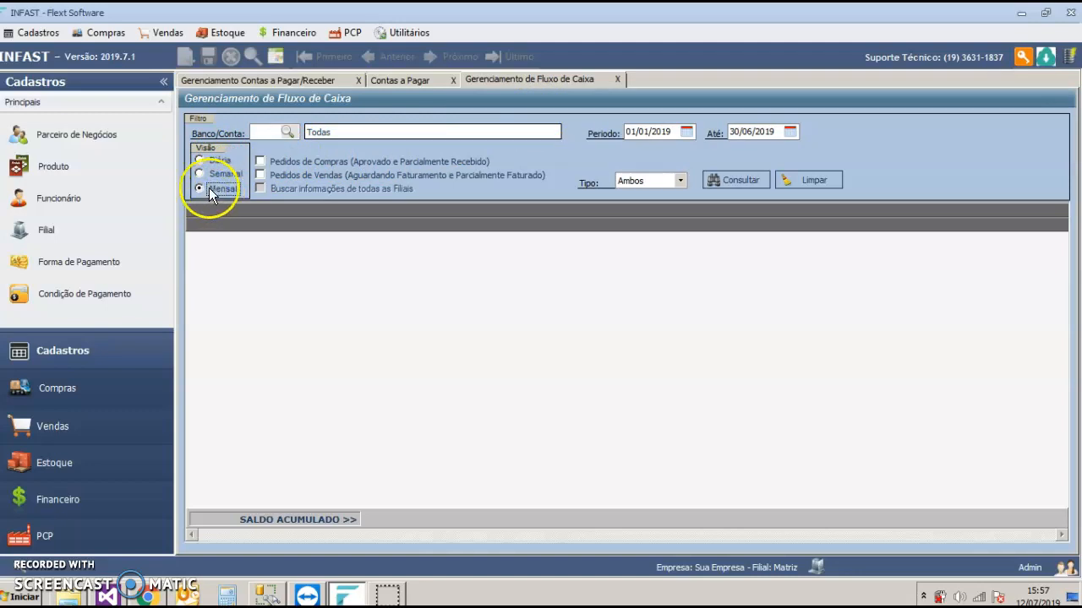
click(657, 184)
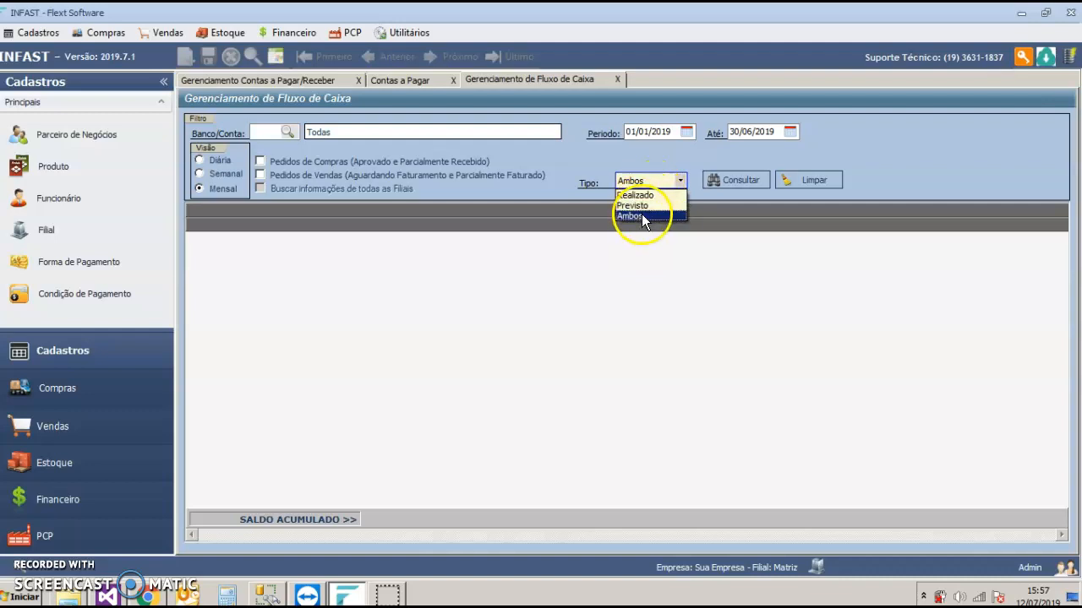
click(641, 216)
click(719, 187)
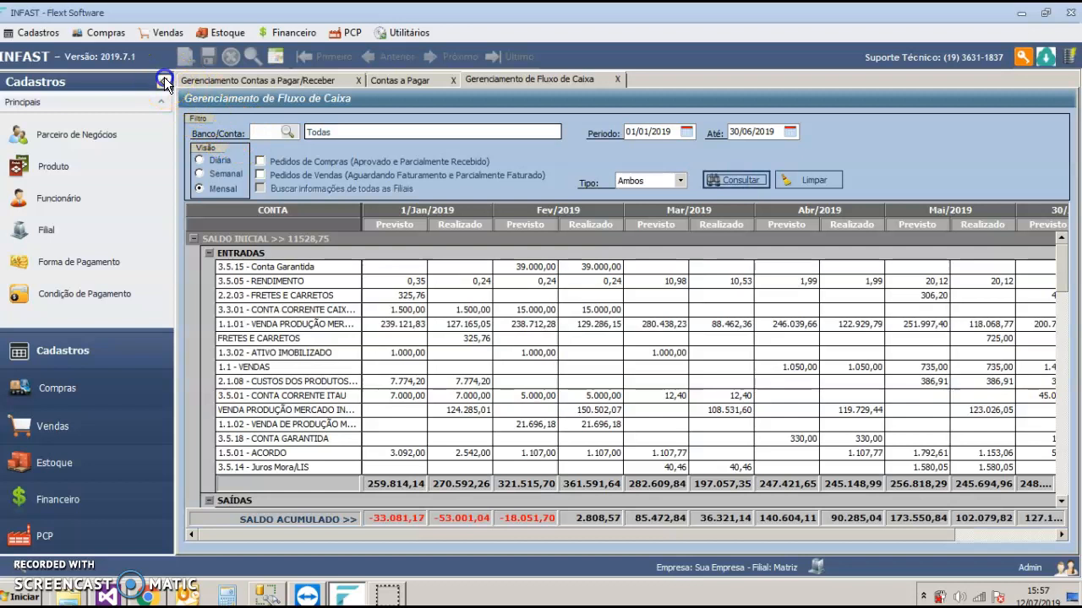
click(164, 77)
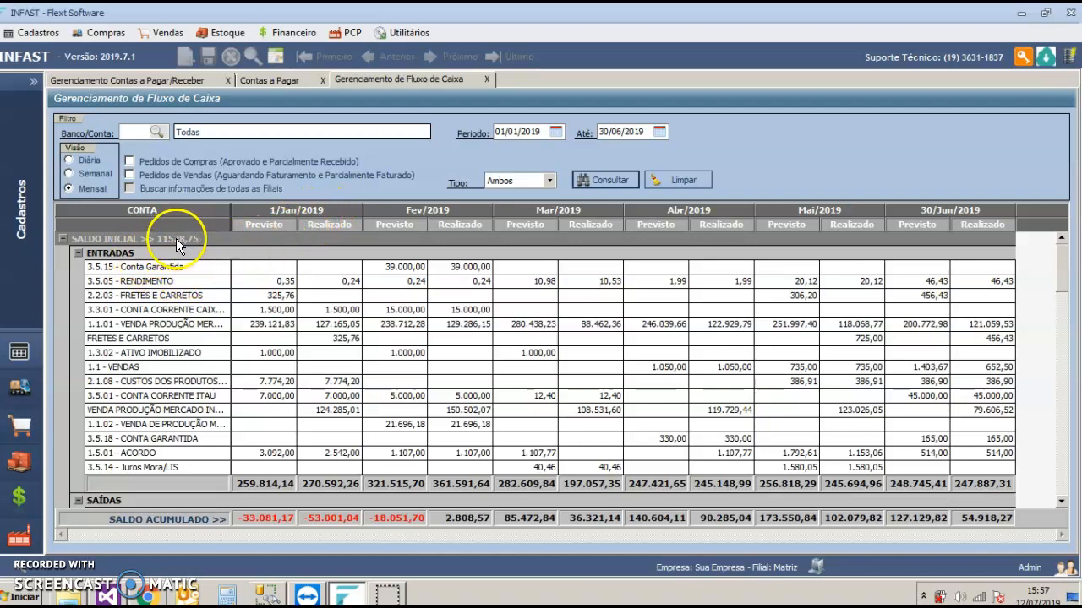
Step: Examine the period's opening balance and the forecast January income rows in the cash flow
click(528, 132)
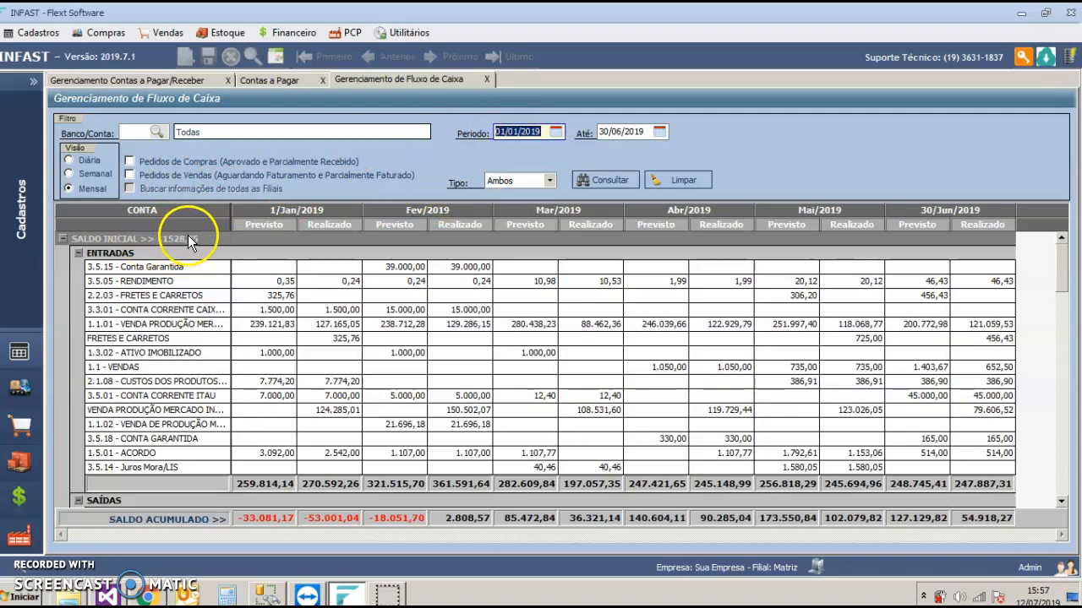
click(264, 278)
drag(264, 278, 277, 309)
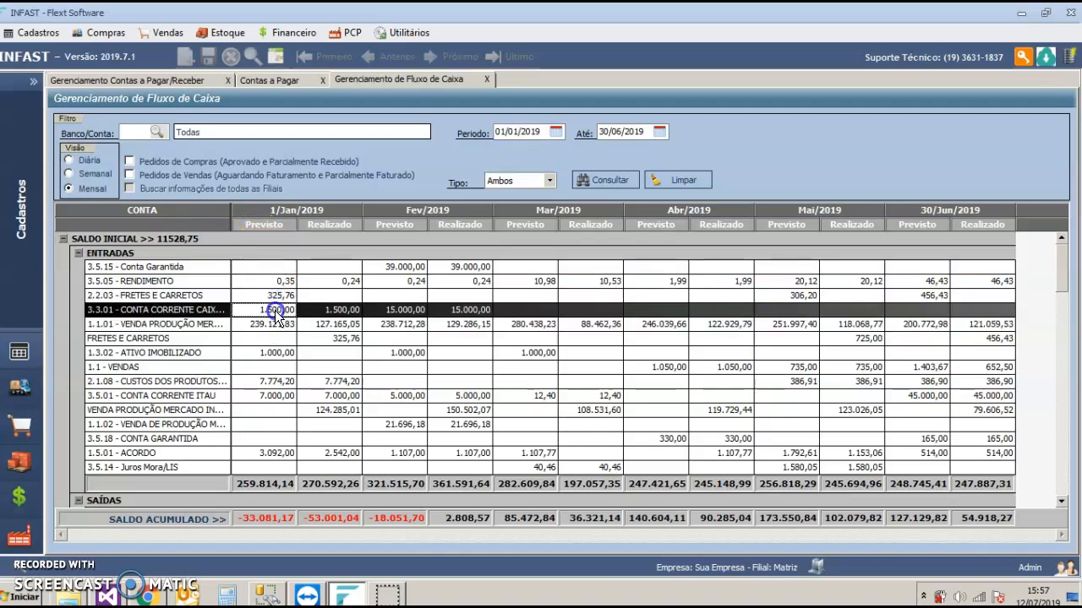
scroll(283, 313, down, 2)
scroll(264, 266, up, 2)
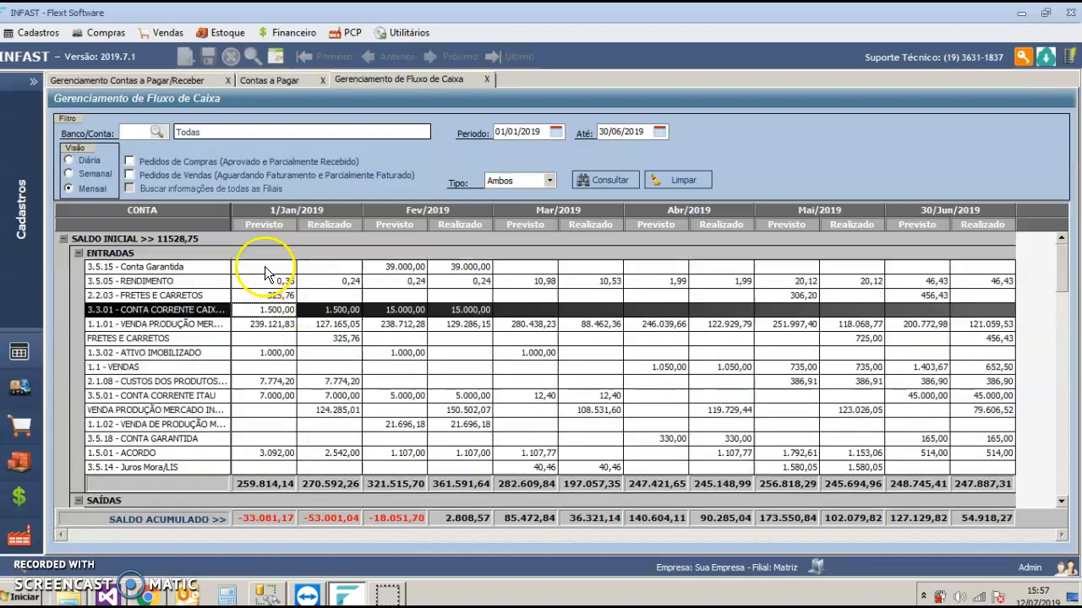
click(268, 323)
click(266, 329)
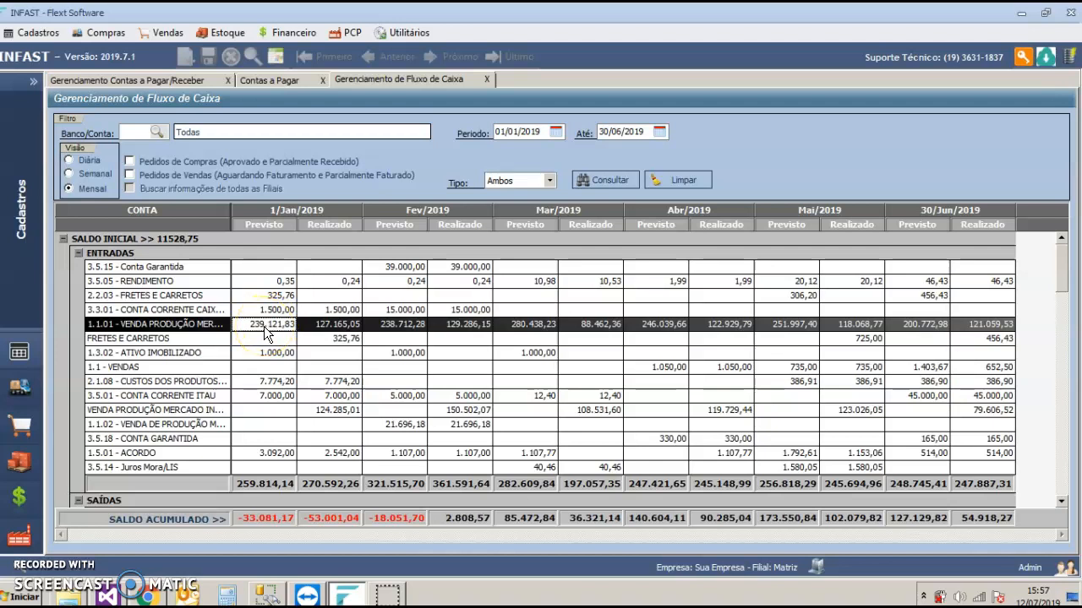
Step: Inspect the entries and overall total behind the January forecast for 1.1.01 - VENDA PRODUÇÃO MERCADO INTERNO, and close the details
double_click(264, 326)
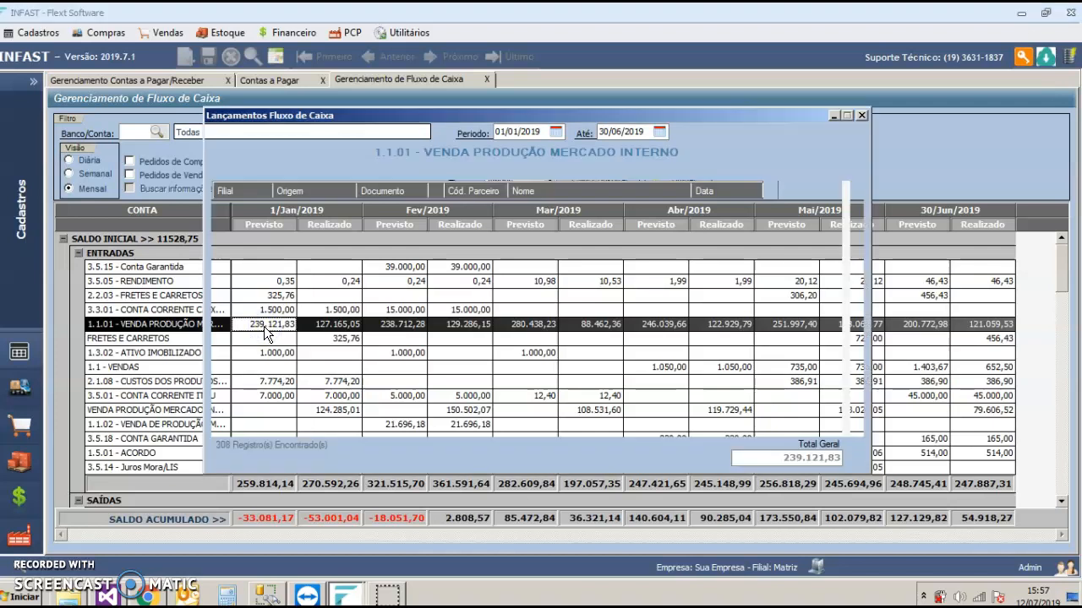
drag(860, 201, 856, 375)
drag(784, 457, 875, 454)
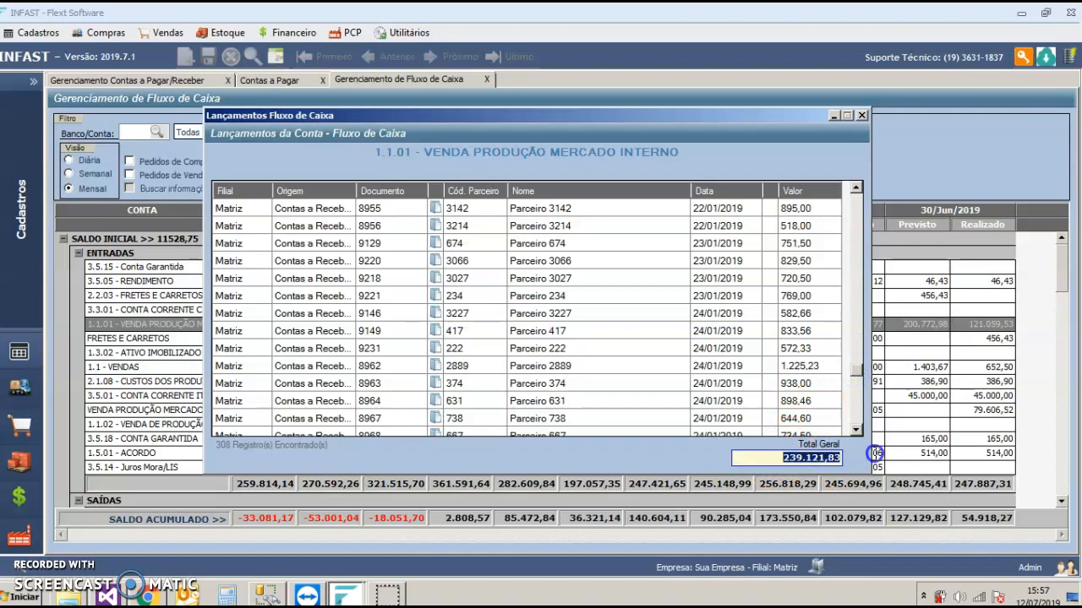
click(860, 115)
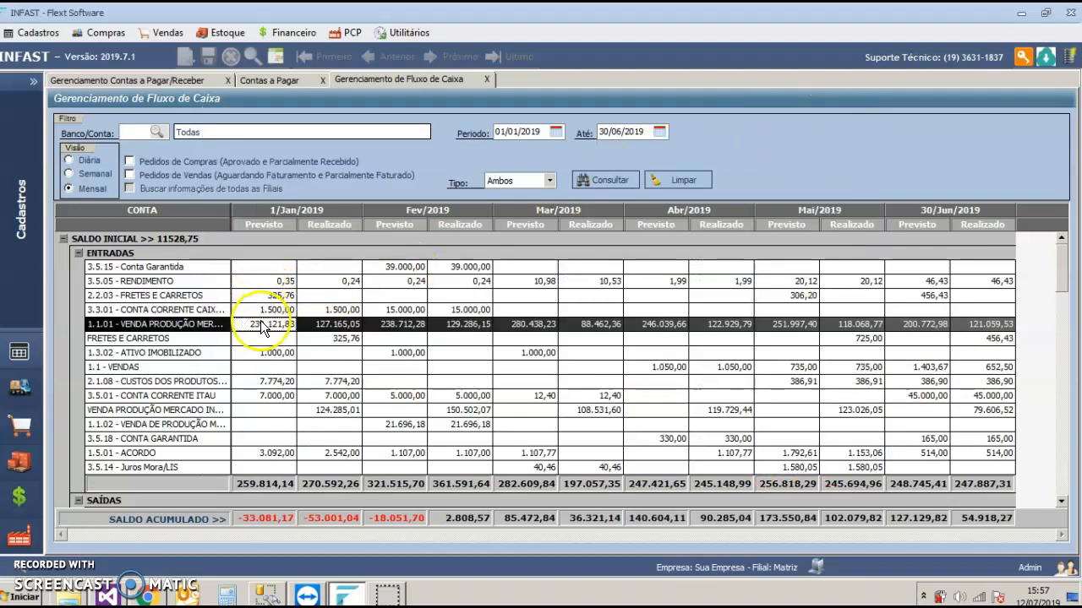
Step: Compare the forecast and realized January values of the income accounts, down to the income totals
click(326, 328)
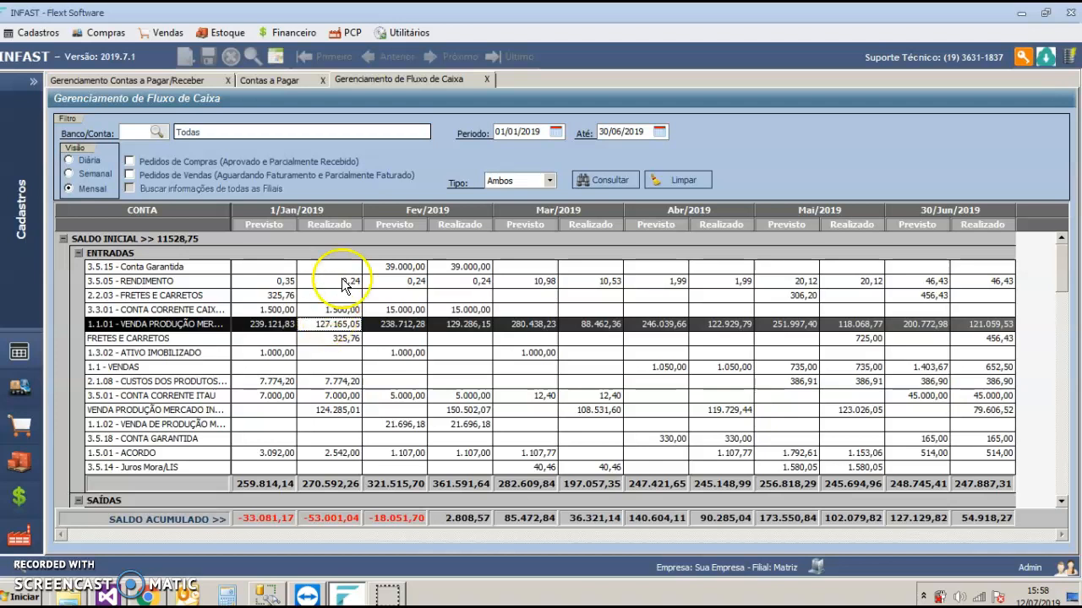
click(283, 297)
click(279, 312)
click(274, 328)
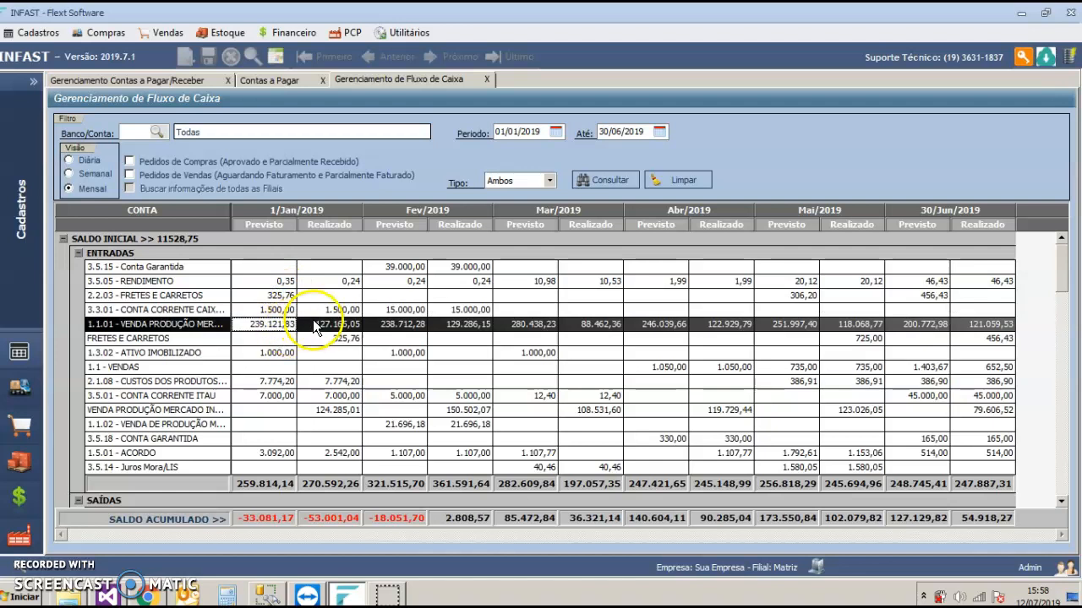
click(330, 295)
click(329, 310)
click(327, 328)
click(324, 337)
scroll(294, 334, down, 2)
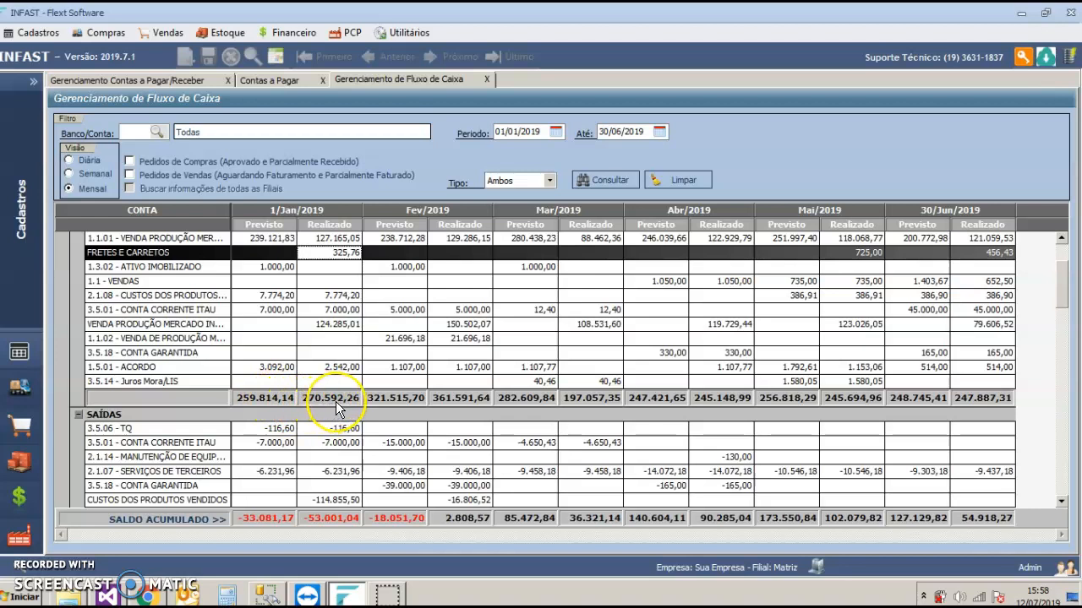
Step: Review the forecast January values of the outflow accounts, including services, electricity and salaries
scroll(309, 363, down, 4)
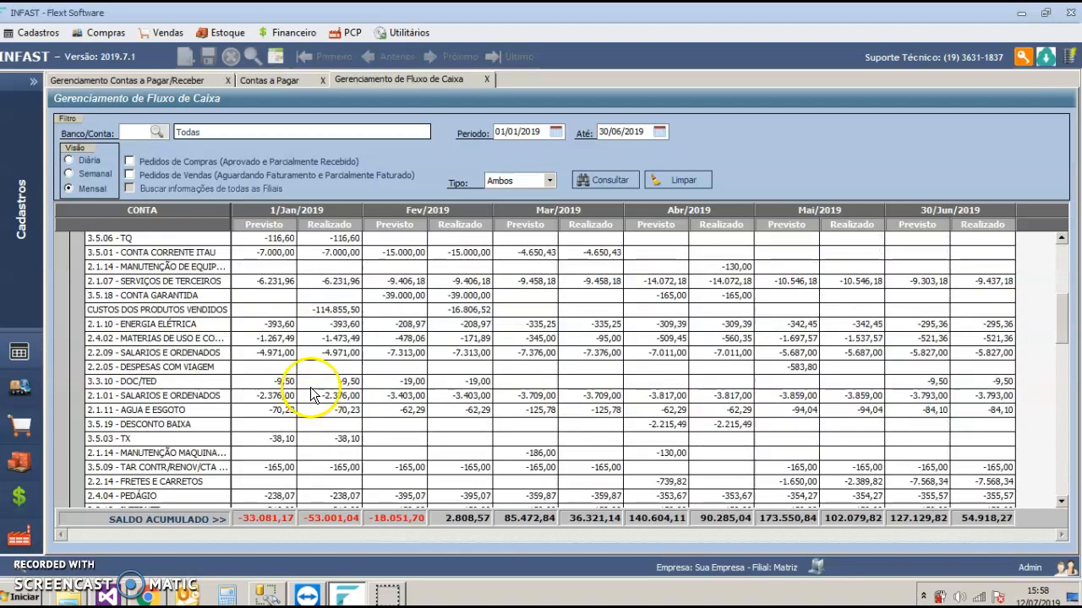
scroll(283, 301, up, 2)
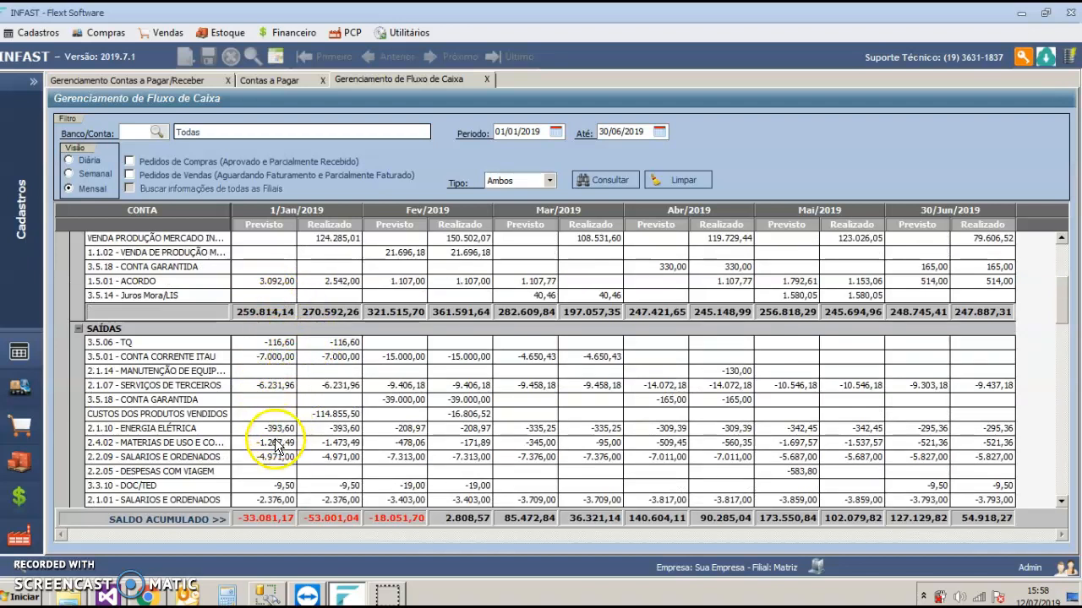
click(267, 357)
click(266, 386)
click(269, 429)
click(267, 456)
scroll(269, 439, down, 2)
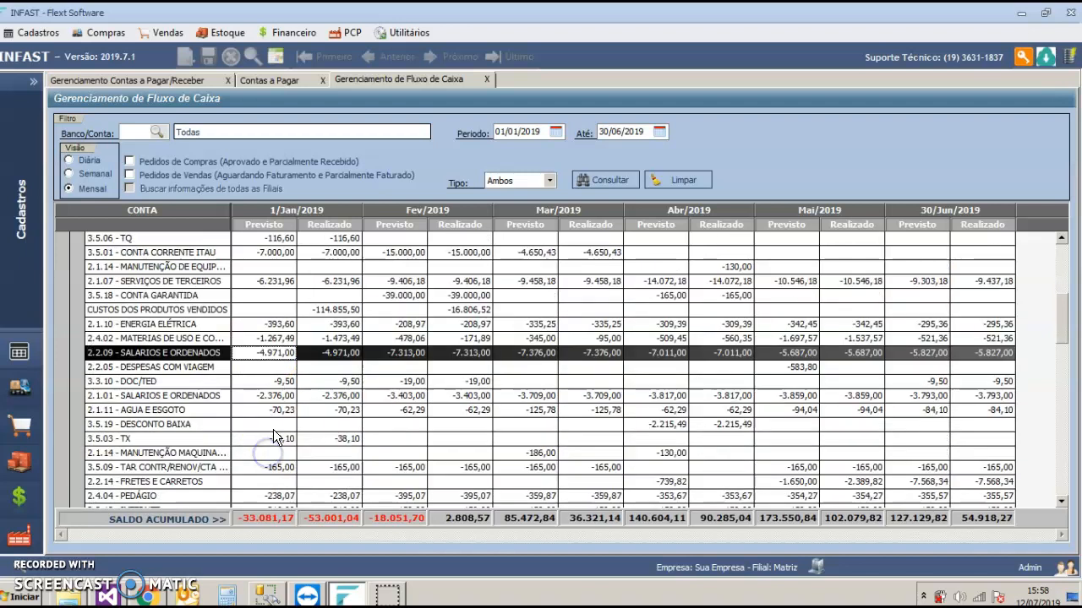
click(269, 394)
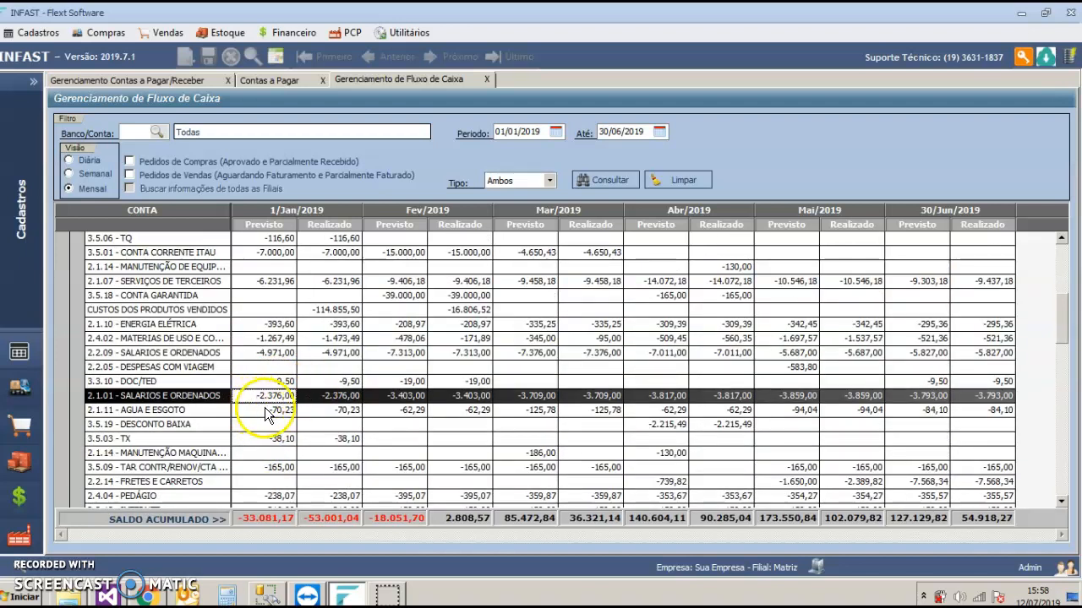
Step: Inspect the entry behind the January forecast for 2.1.11 - AGUA E ESGOTO, close the details and view further outflows
click(265, 409)
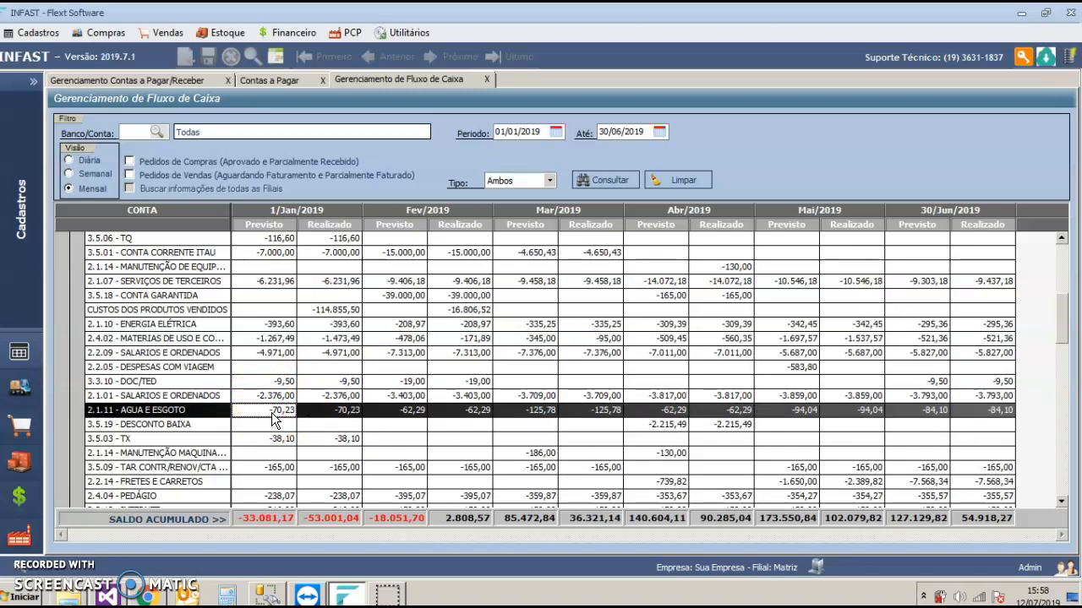
double_click(271, 410)
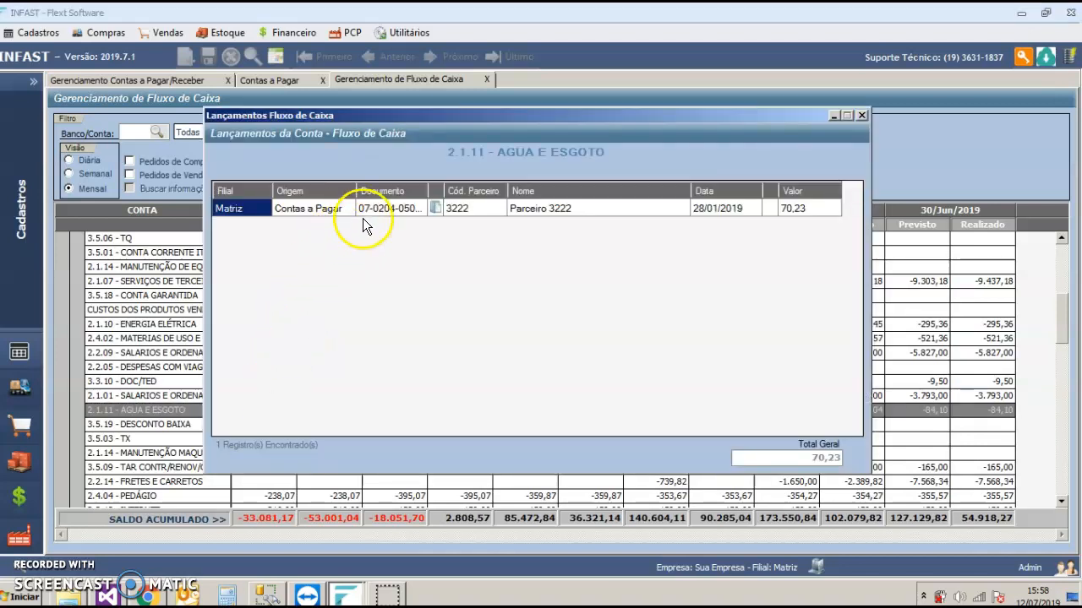
click(387, 209)
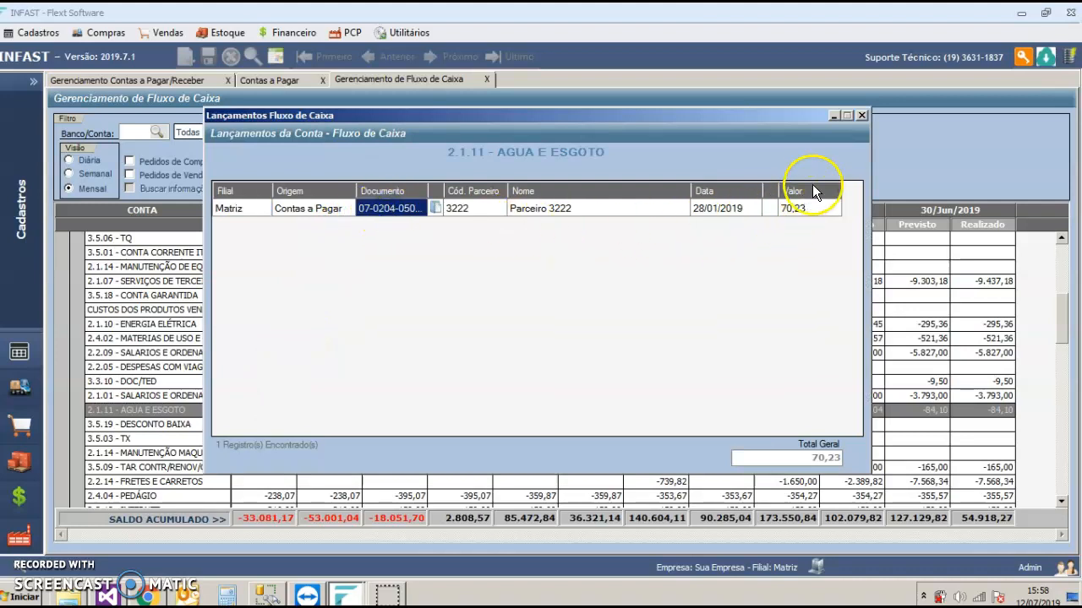
click(862, 115)
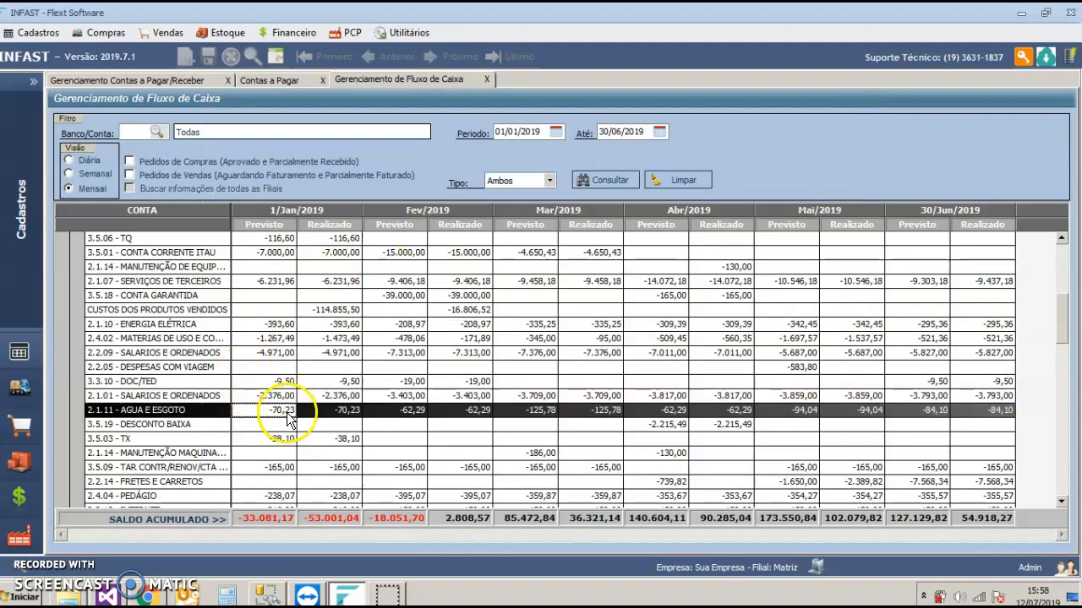
scroll(288, 420, down, 10)
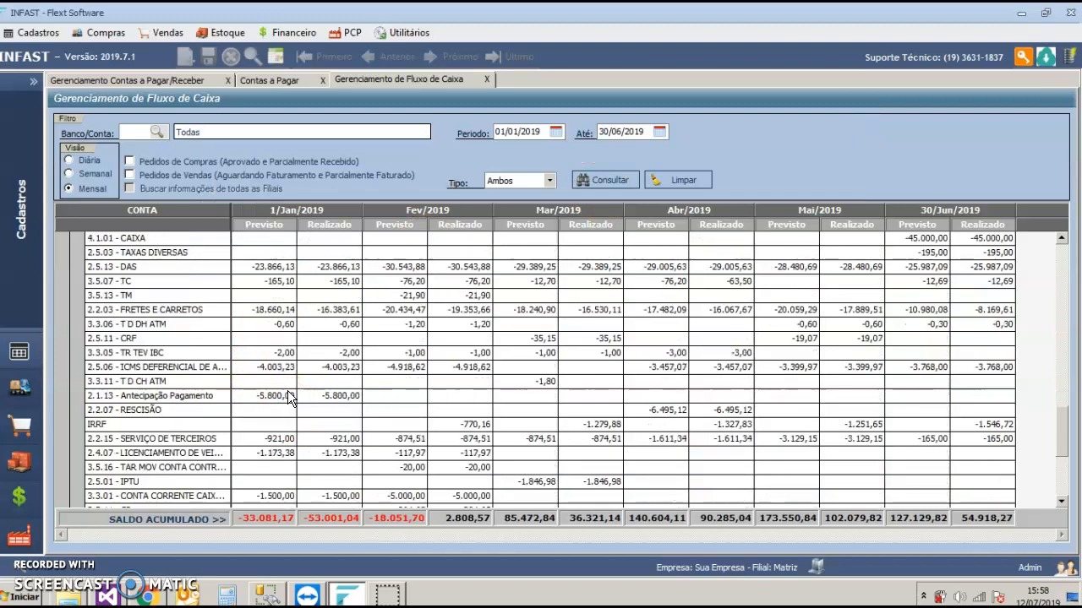
Step: Review the cash flow's closing balances and export the monthly table to Excel
scroll(287, 397, down, 5)
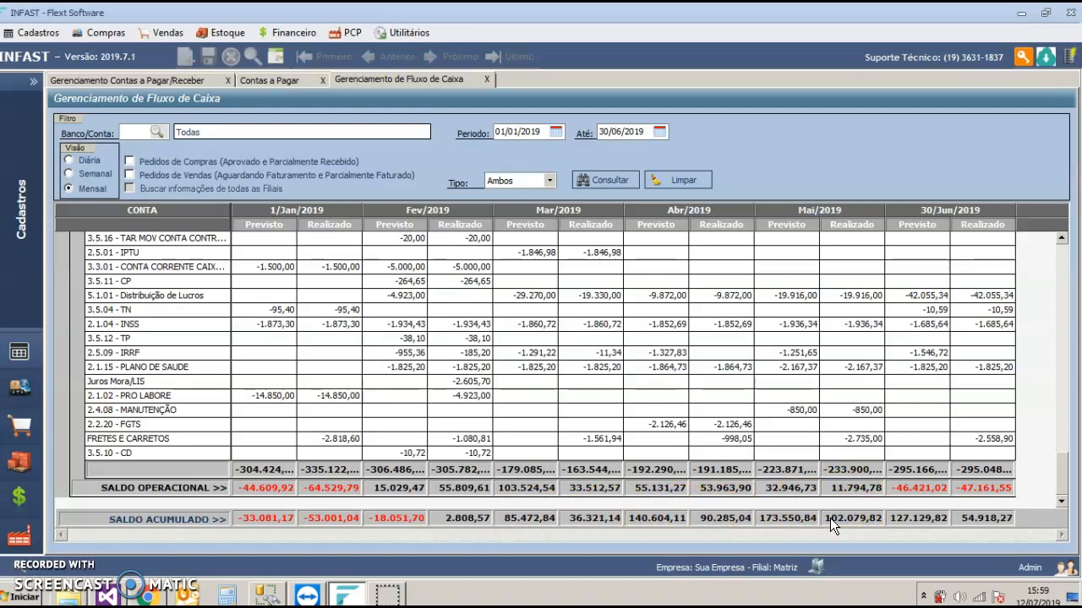
click(283, 55)
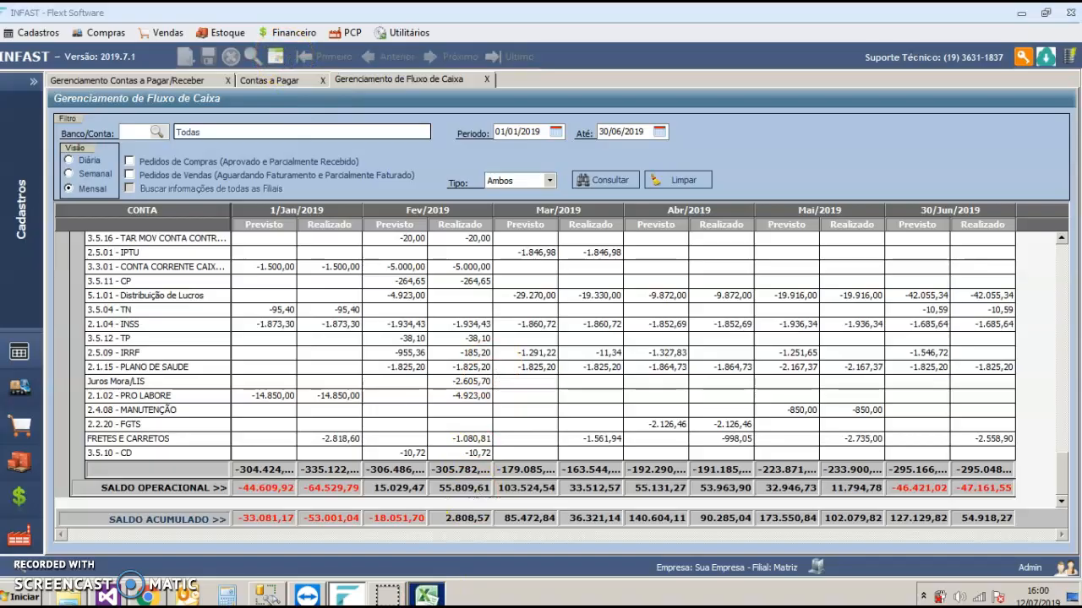
Step: Examine the exported cash flow in Excel down to SALDO ACUMULADO, and close the workbook without saving
scroll(372, 296, down, 4)
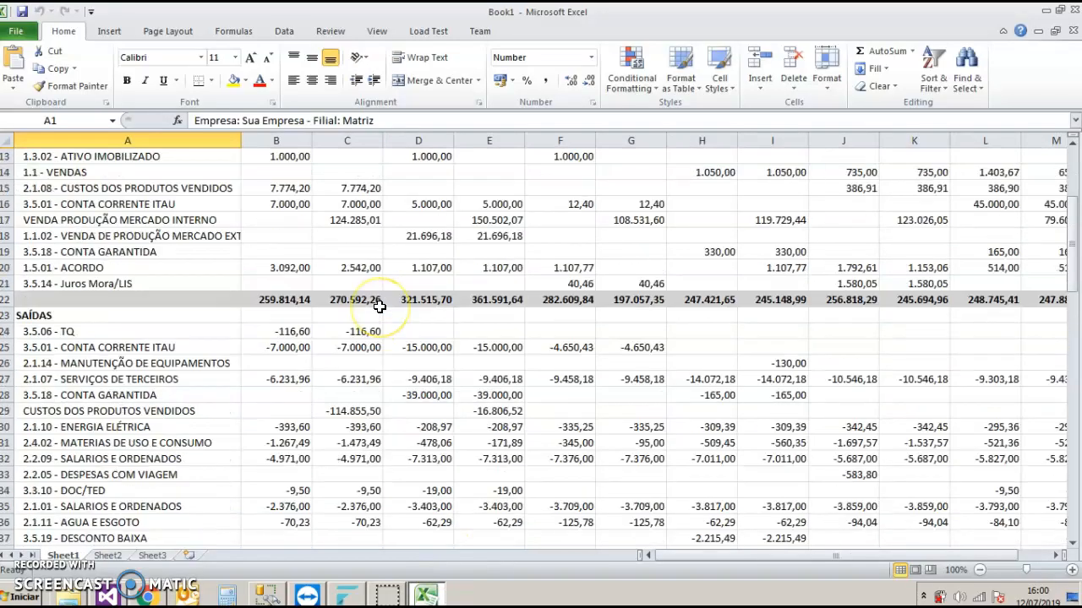
scroll(380, 307, down, 9)
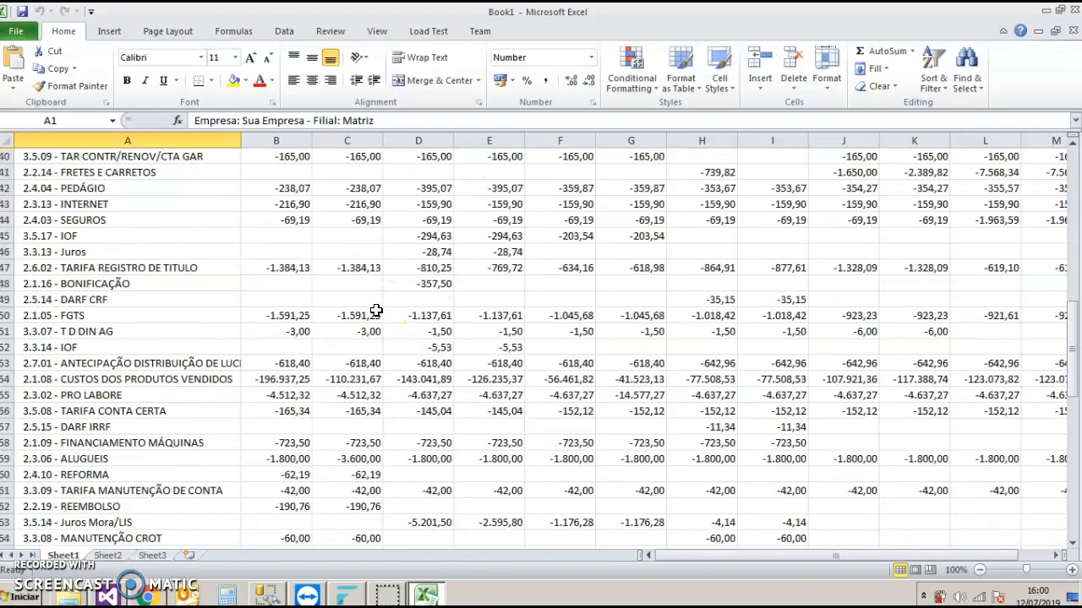
scroll(376, 311, down, 5)
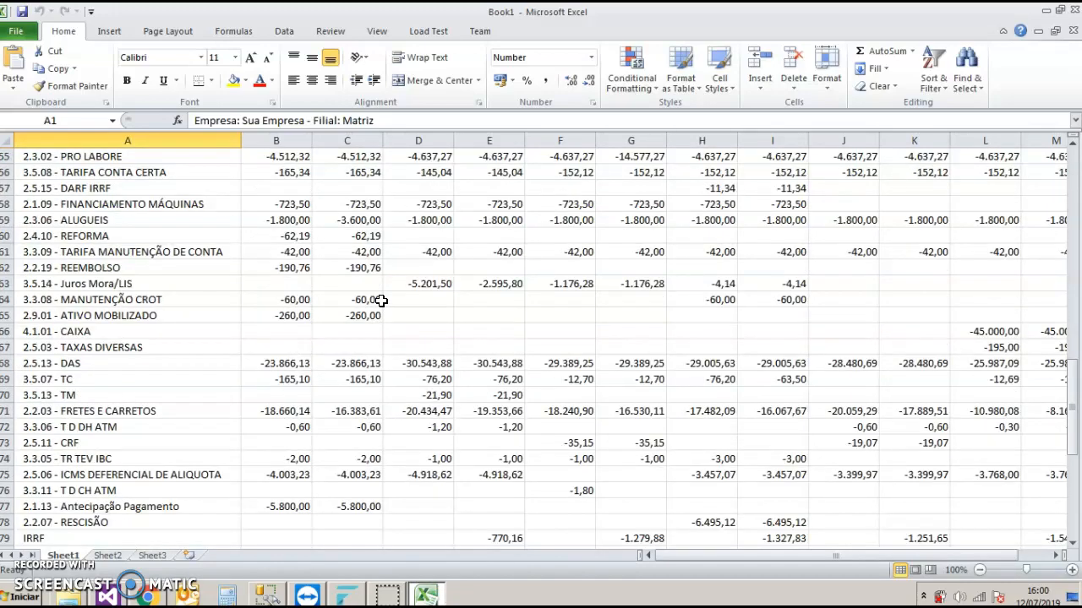
scroll(372, 294, down, 10)
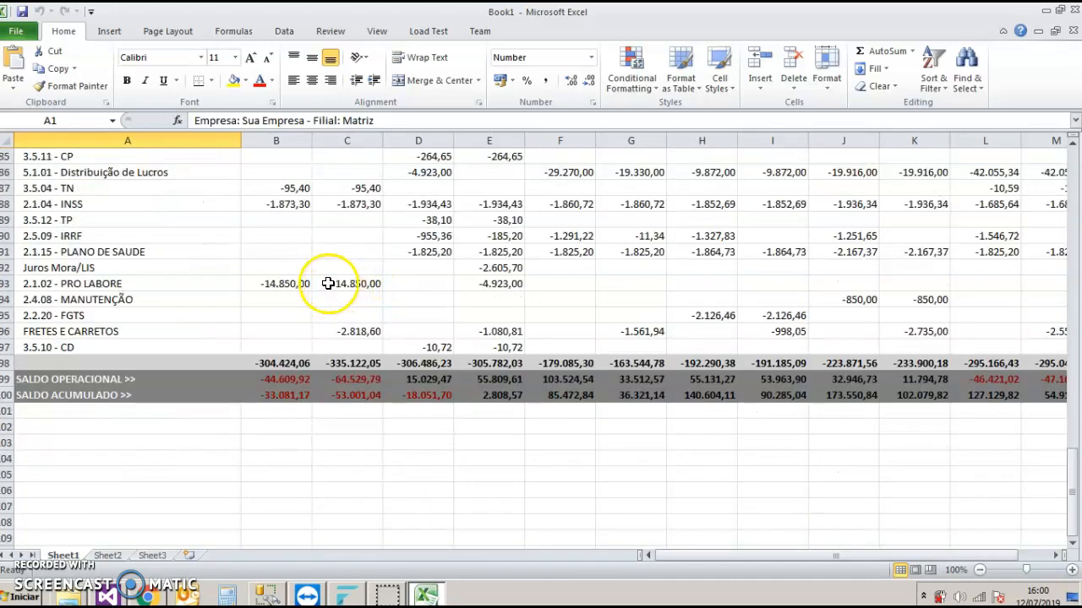
scroll(334, 275, up, 20)
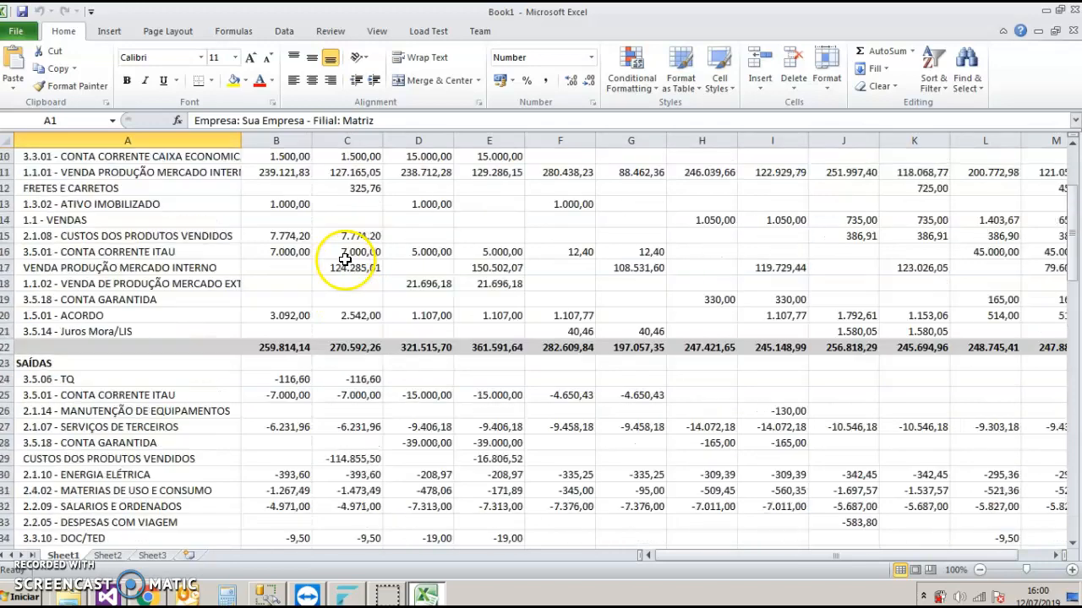
scroll(345, 258, up, 3)
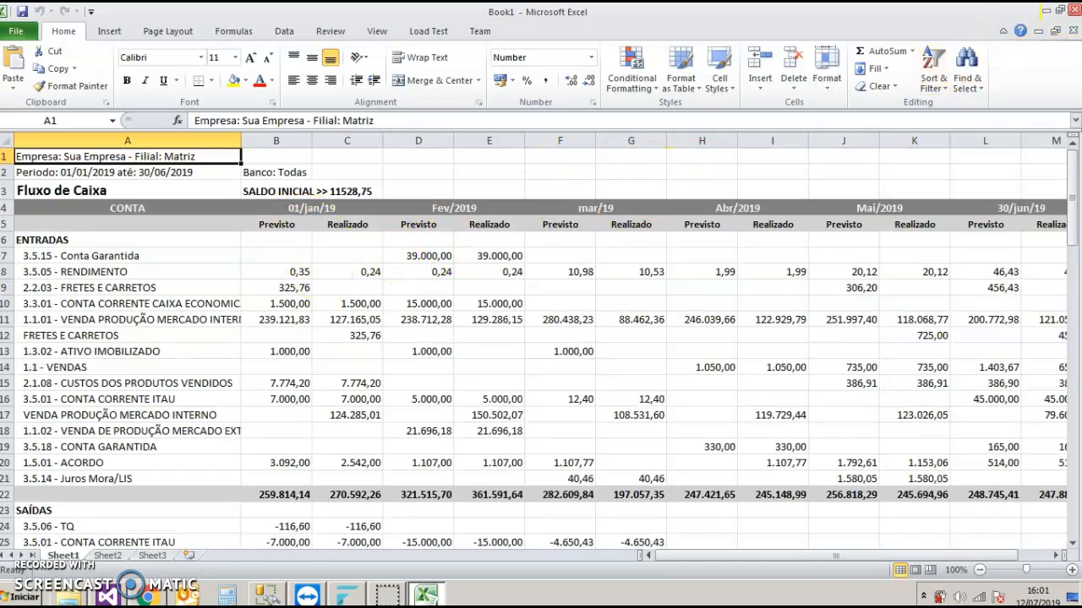
click(1075, 12)
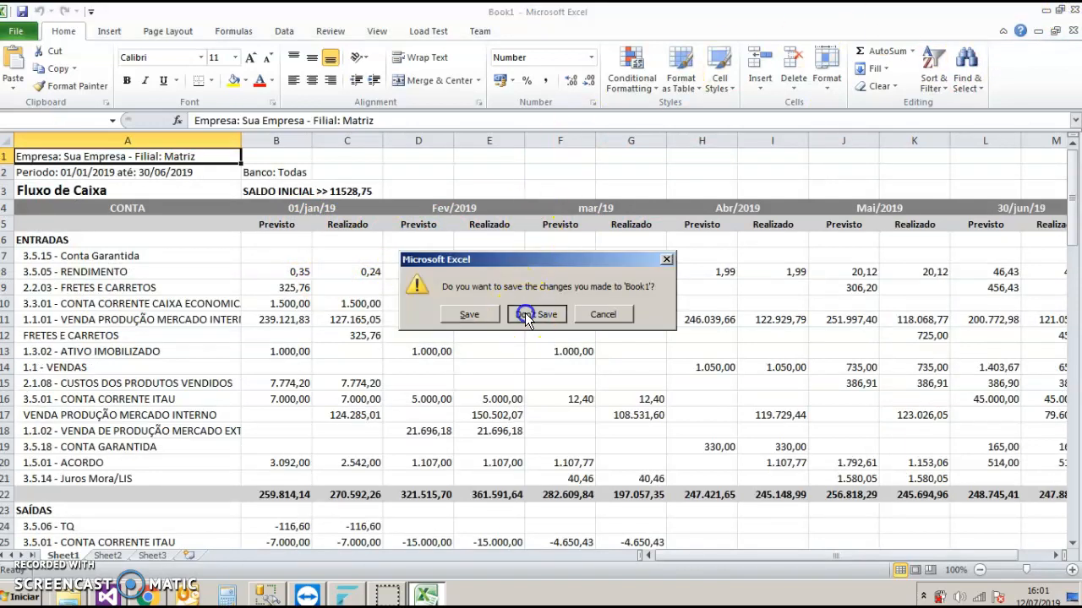
click(526, 309)
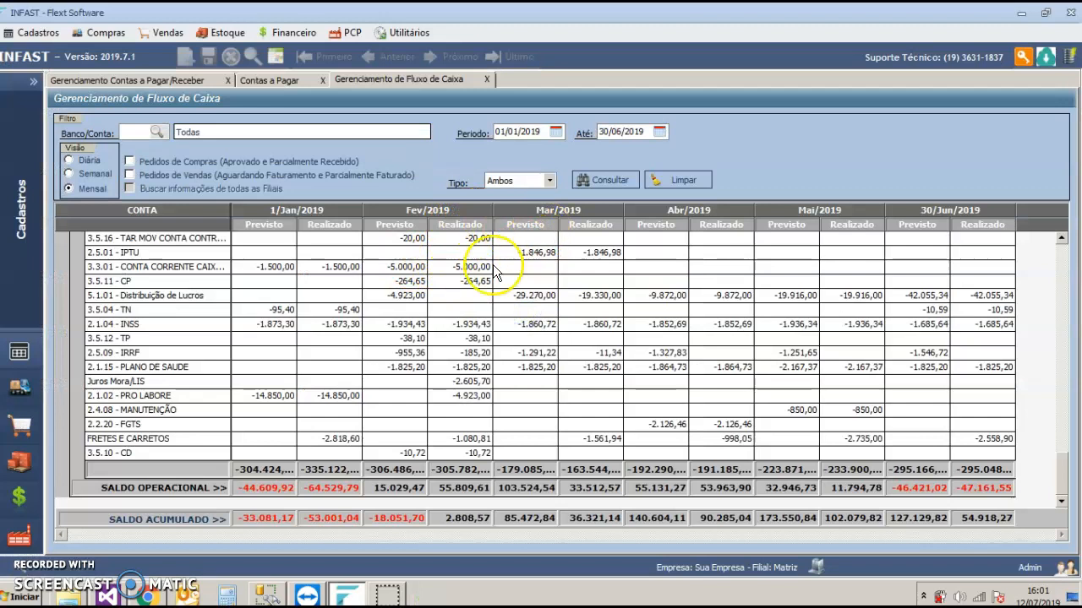
Step: Close the open financial screens and open the Demonstrativo de Resultado do Exercício indicator
key(Escape)
key(Escape)
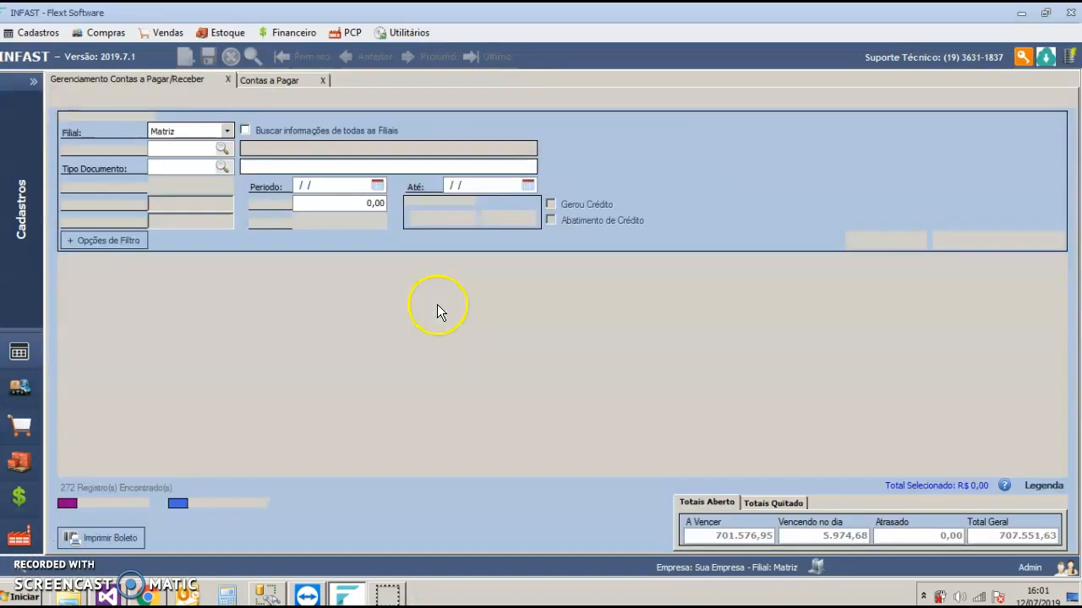
key(Escape)
click(292, 34)
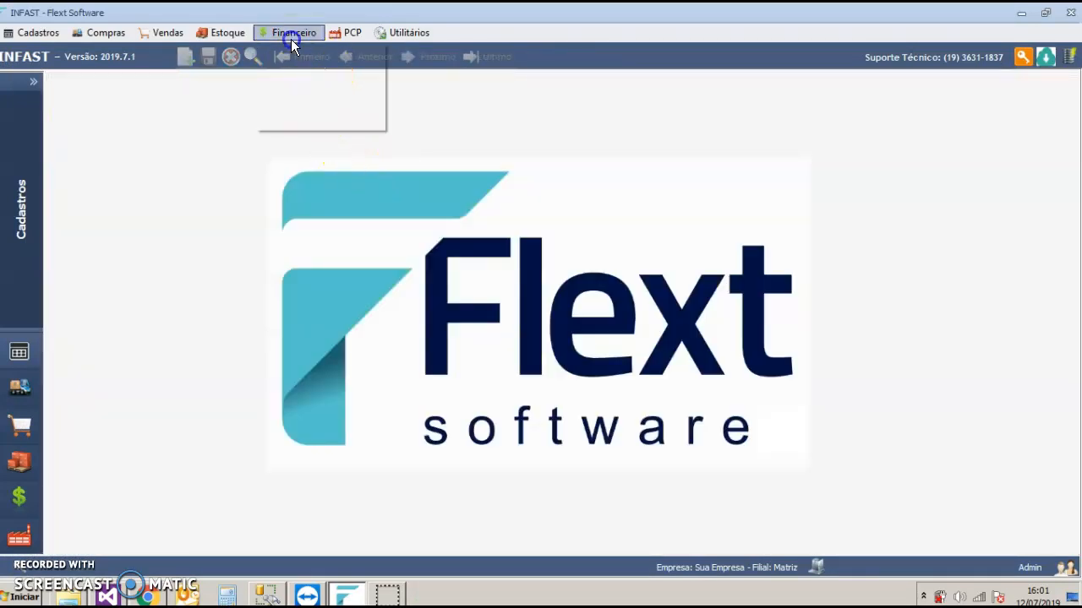
mouse_move(363, 121)
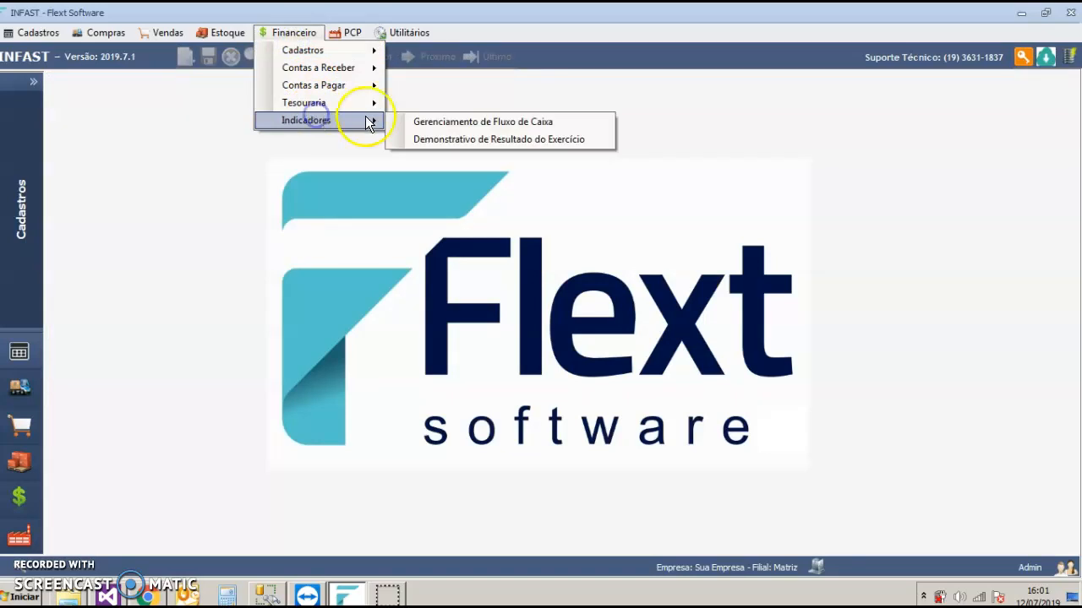
click(467, 141)
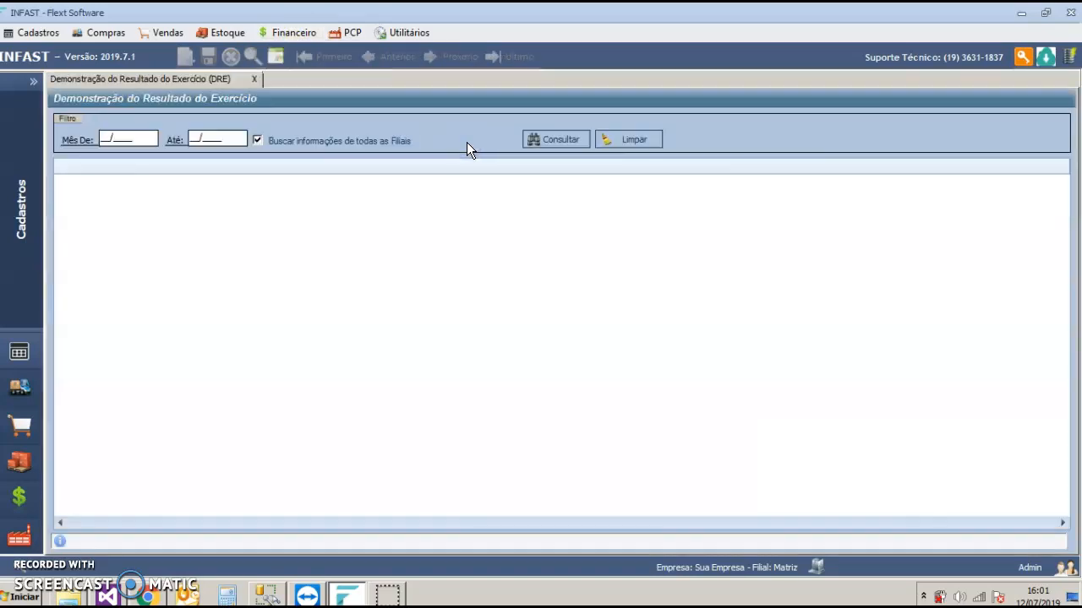
Step: Query the income statement for 01/2019 to 06/2019 across all branches, dismissing the notice about unconfigured accounts
click(146, 140)
text(01/6201)
key(BackSpace)
key(BackSpace)
key(BackSpace)
key(BackSpace)
text(2019)
key(Tab)
text(062019)
key(Tab)
click(562, 140)
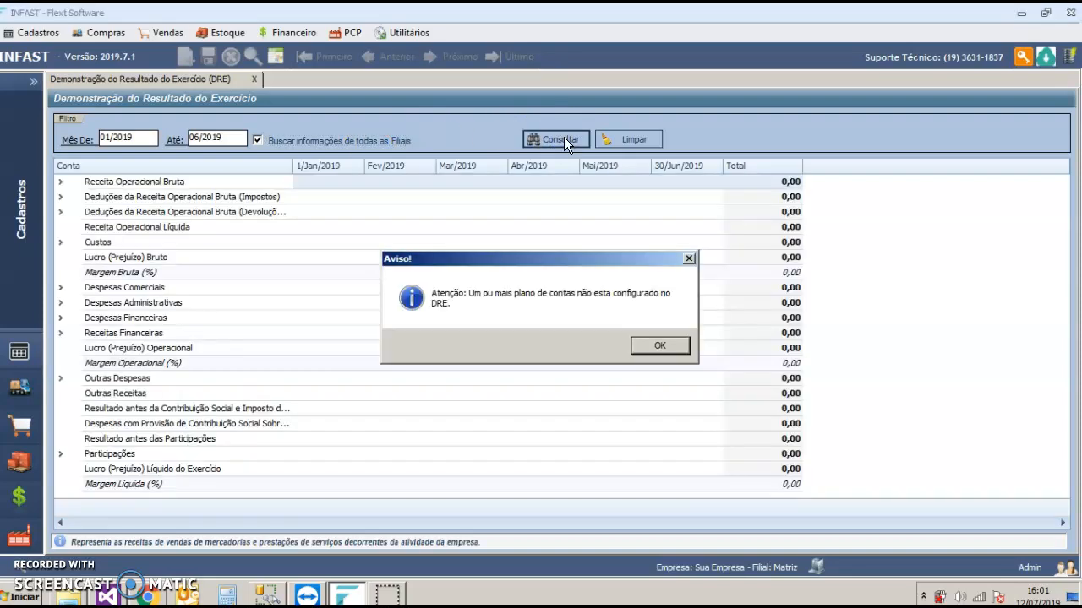
click(652, 345)
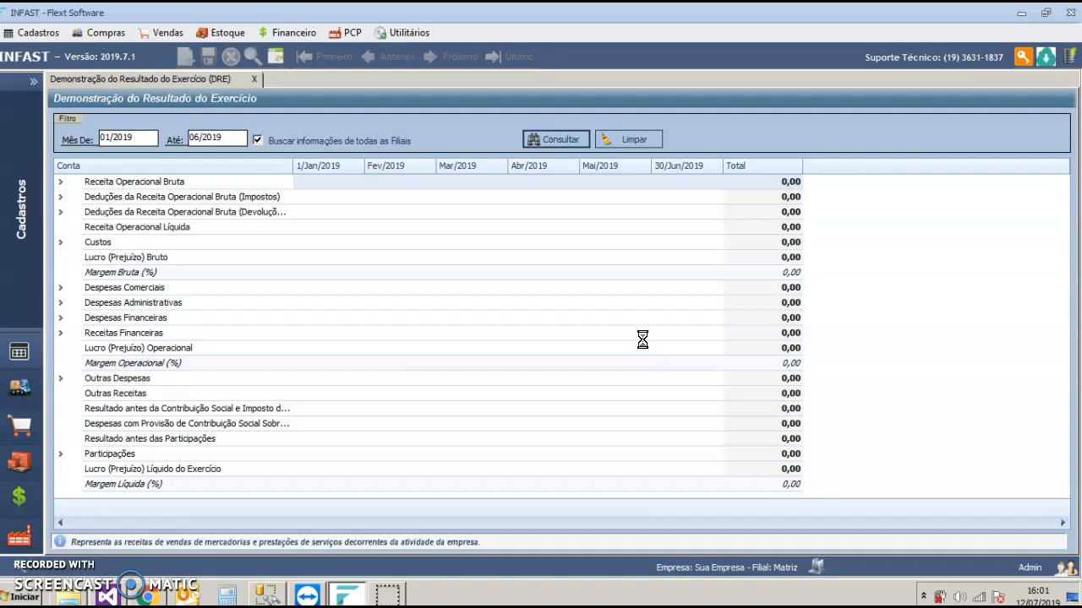
click(574, 339)
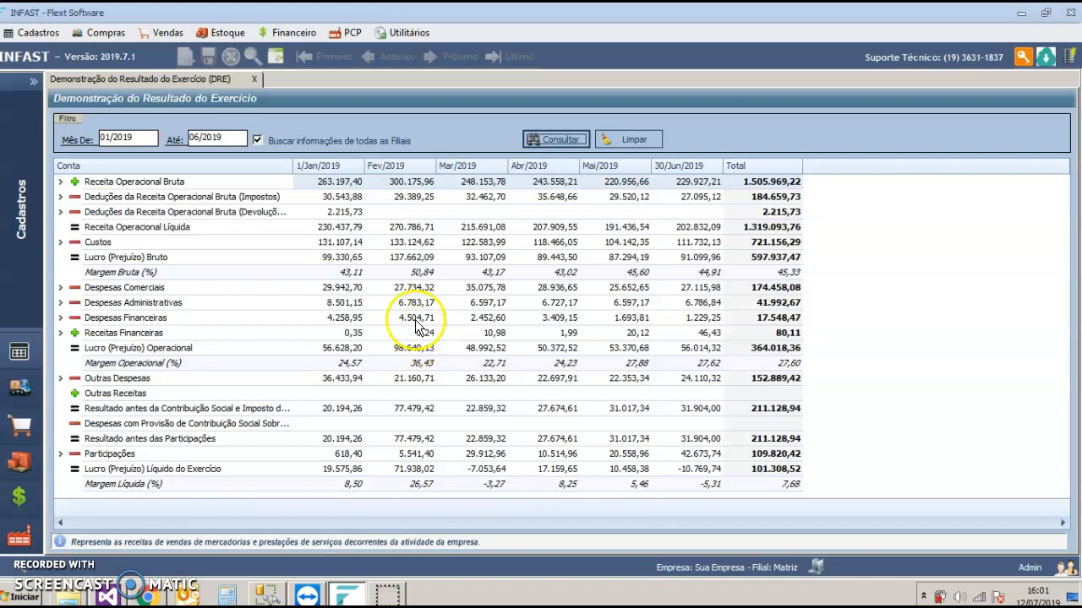
Step: Inspect the January entries and overall total of VENDA PRODUÇÃO MERCADO INTERNO under Receita Operacional Bruta, and close the details
click(325, 181)
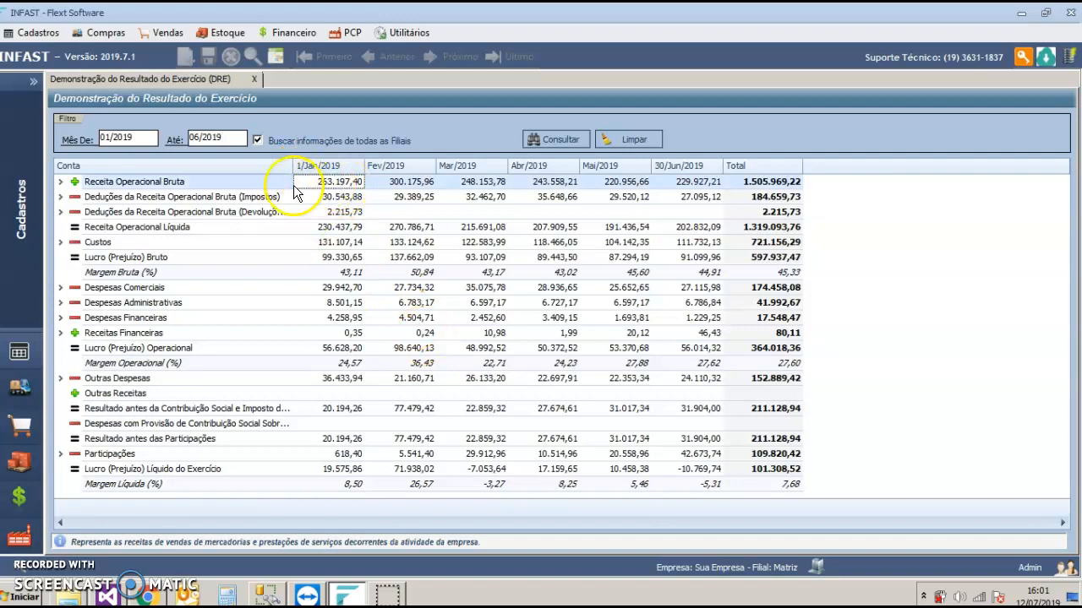
click(62, 182)
click(329, 196)
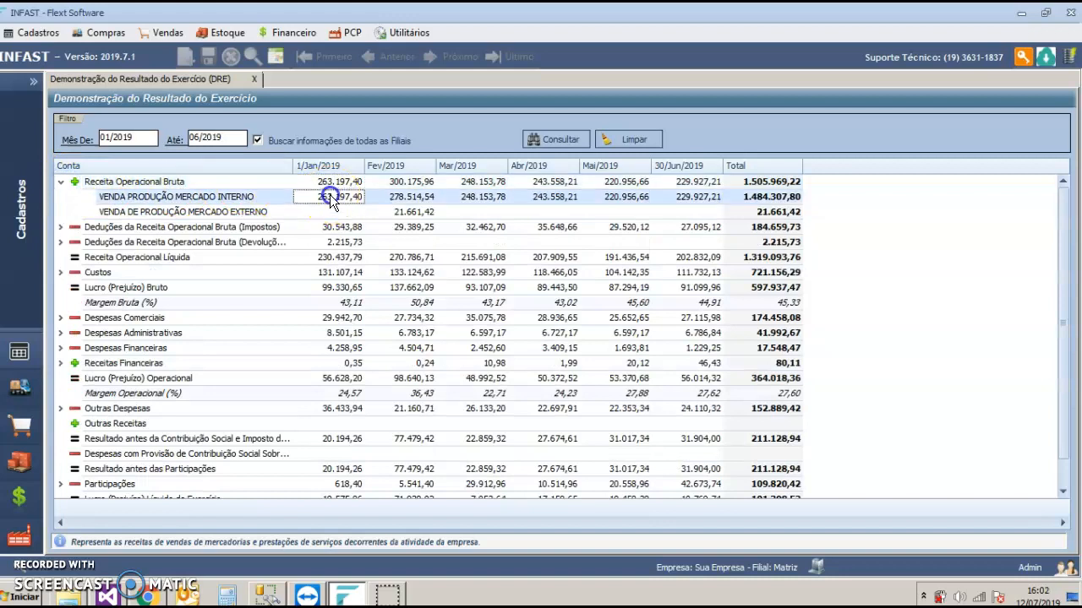
double_click(353, 202)
drag(887, 188, 894, 362)
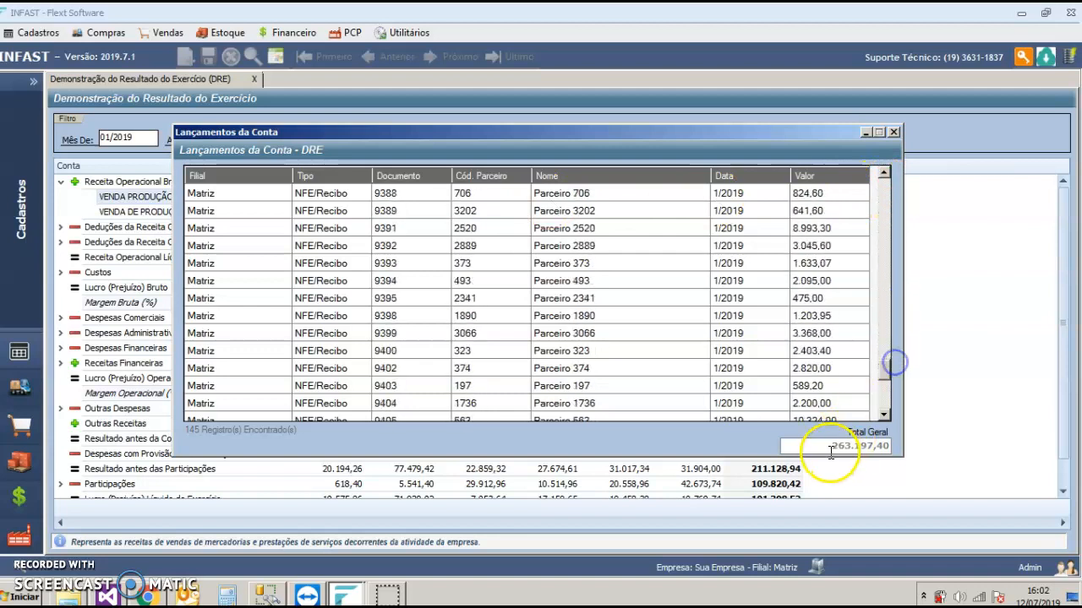
drag(831, 454, 894, 445)
click(894, 132)
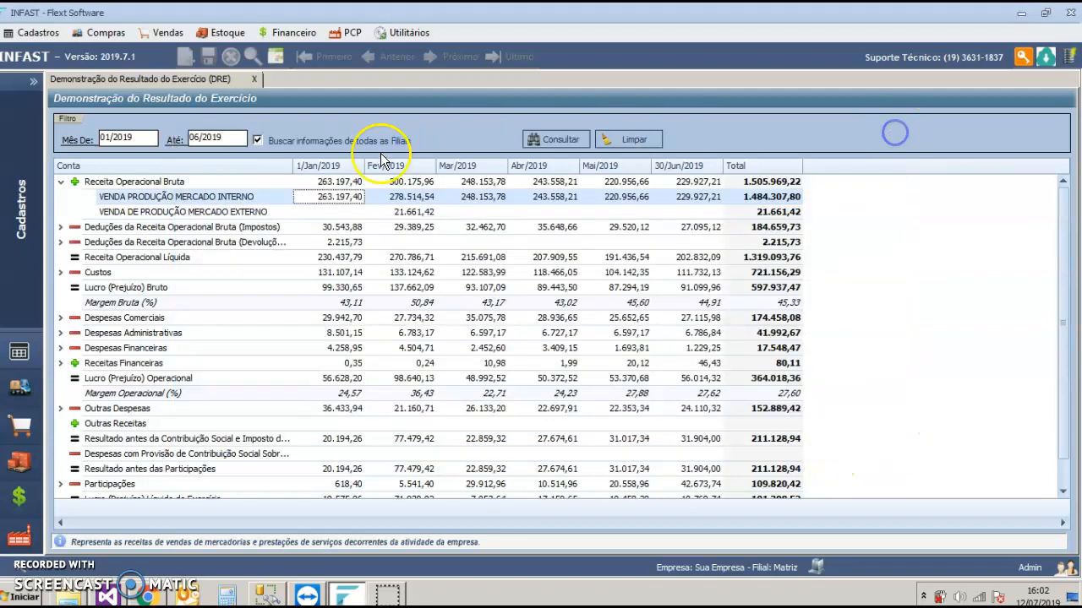
Step: Expand the tax deductions from gross operating revenue and check the January values of ICMS DEFERENCIAL DE ALIQUOTA and DAS
click(322, 226)
click(61, 227)
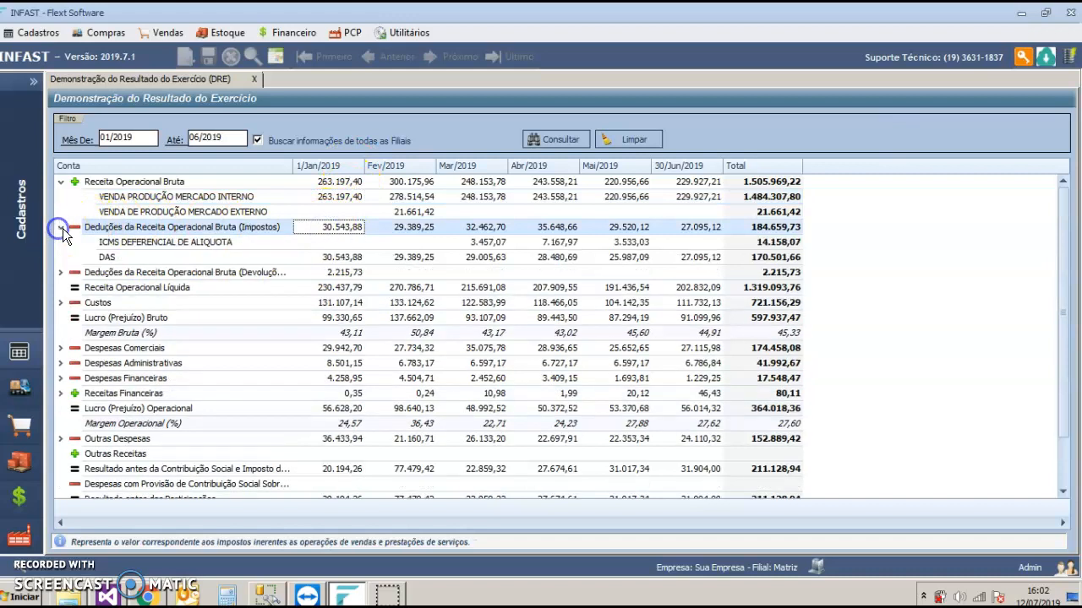
click(337, 242)
click(339, 226)
click(350, 257)
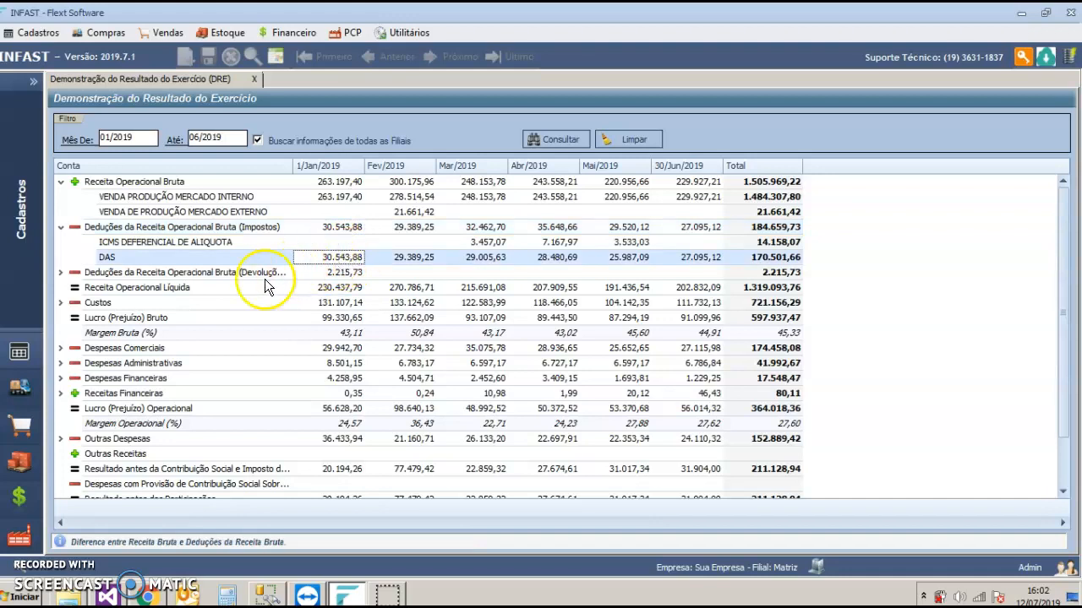
Step: Expand the returns deductions to check January's Devoluções de Vendas and the resulting Receita Operacional Líquida
click(306, 272)
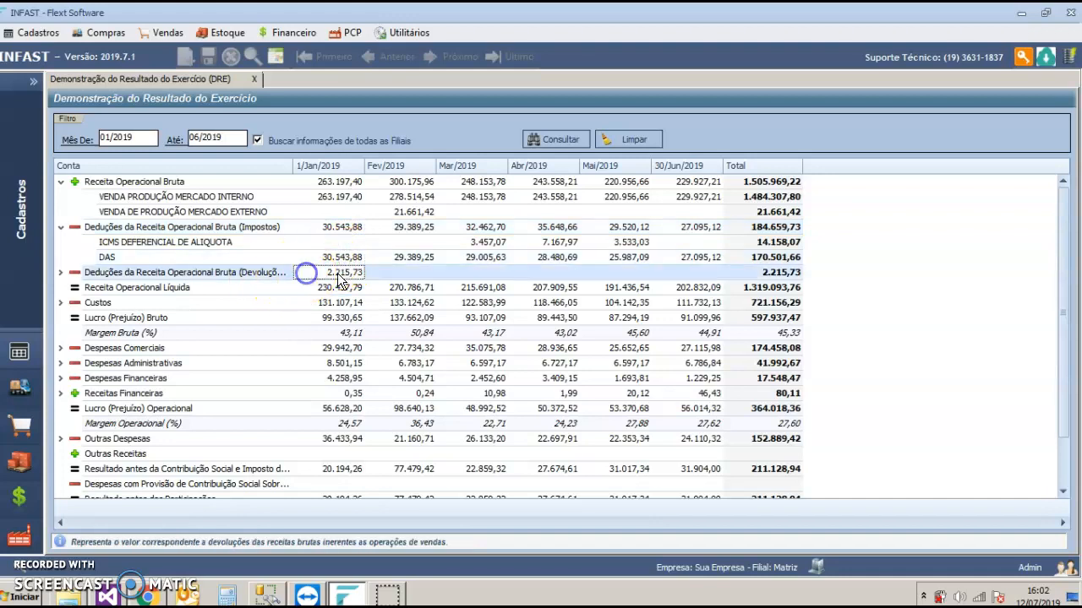
click(61, 272)
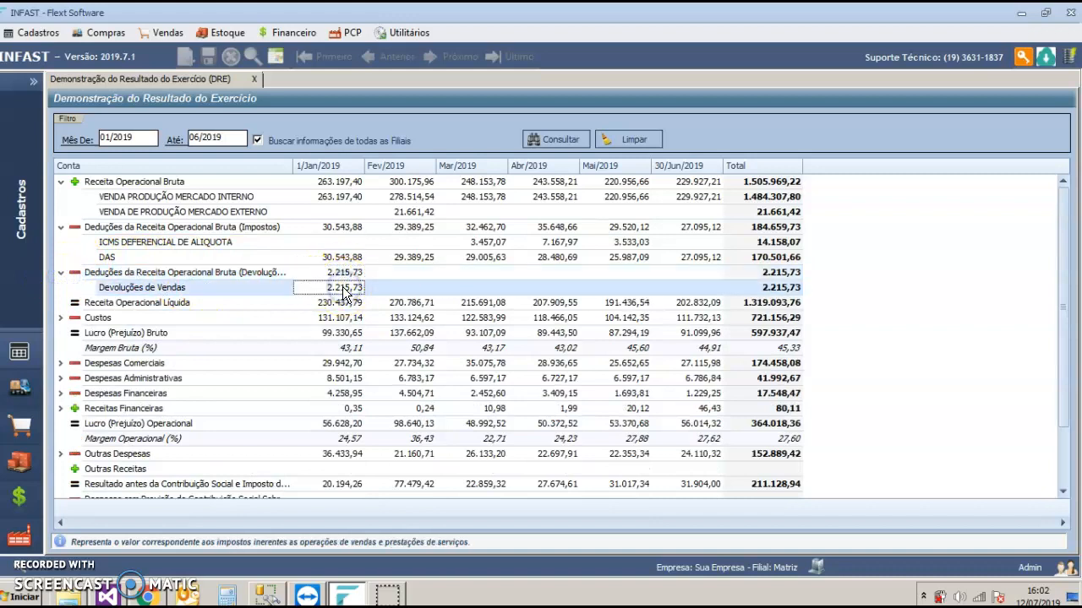
click(353, 302)
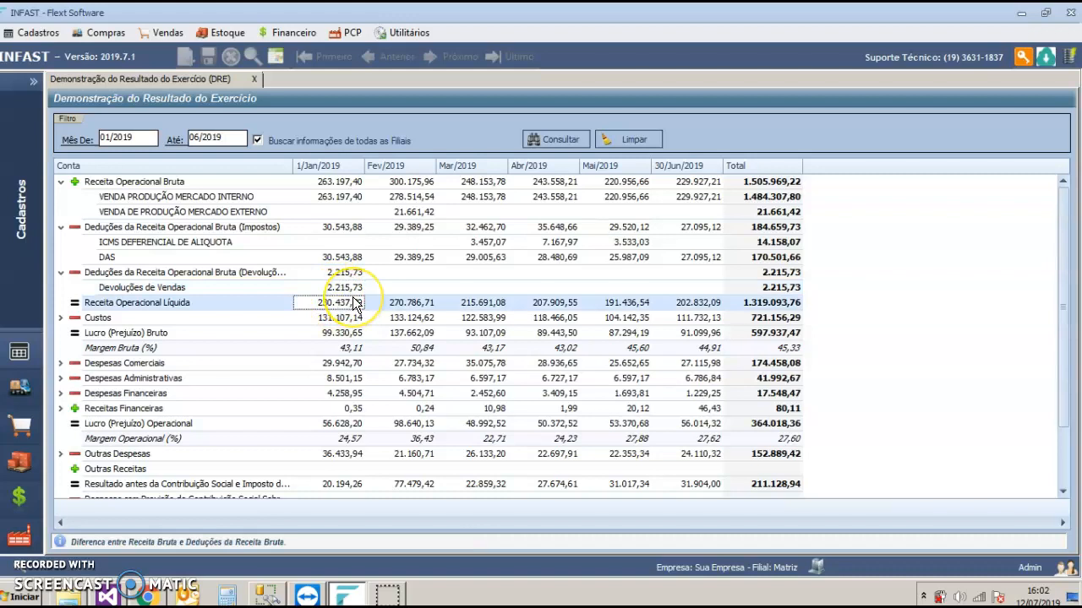
Step: Expand Custos to check January's Custos das Mercadorias and the resulting Lucro (Prejuízo) Bruto
scroll(314, 278, down, 2)
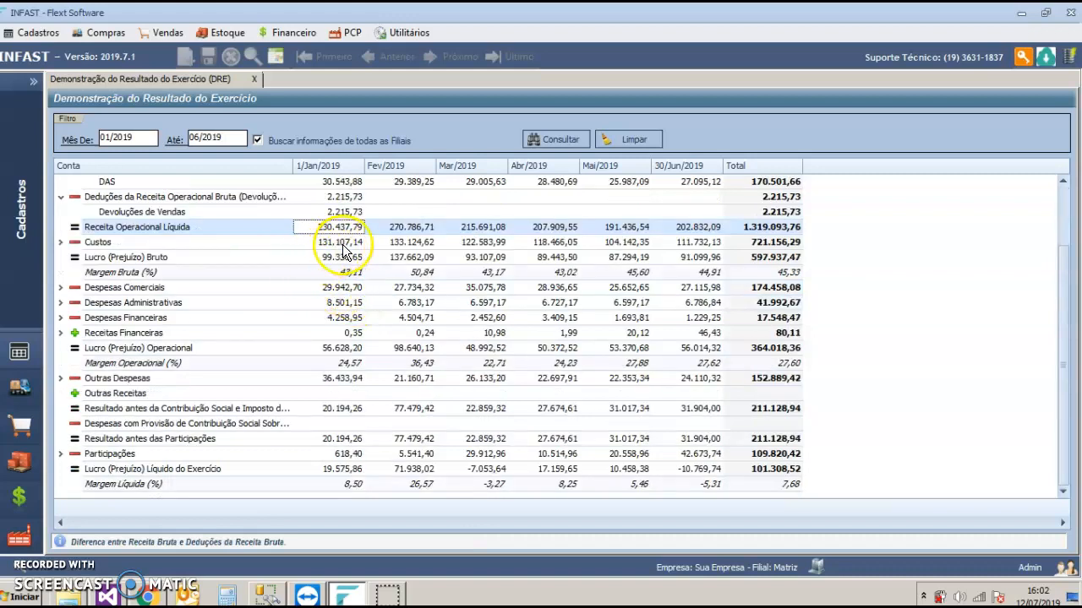
click(346, 242)
click(60, 242)
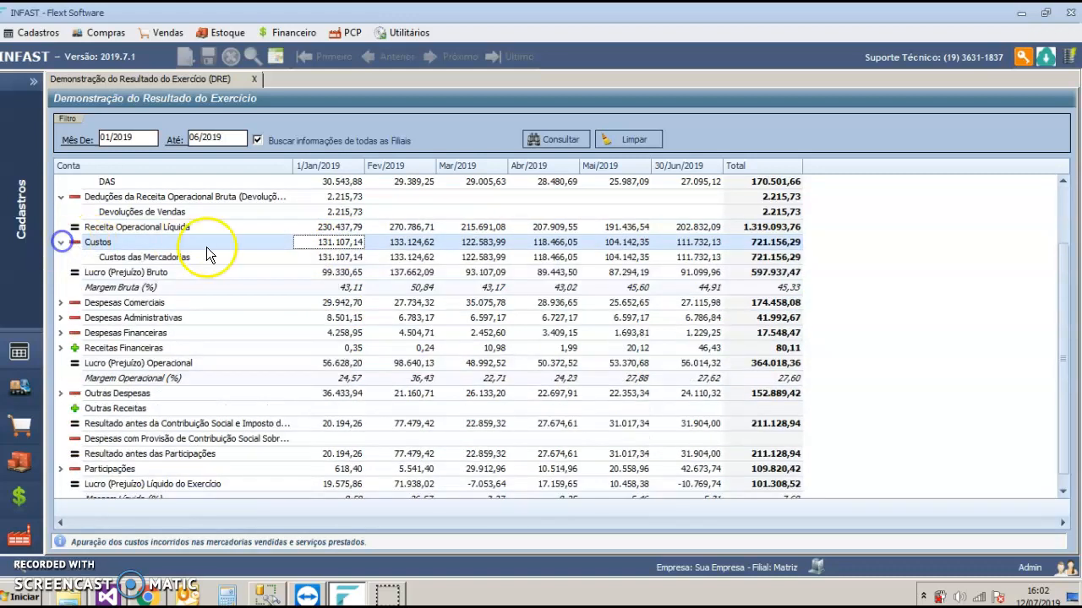
click(331, 255)
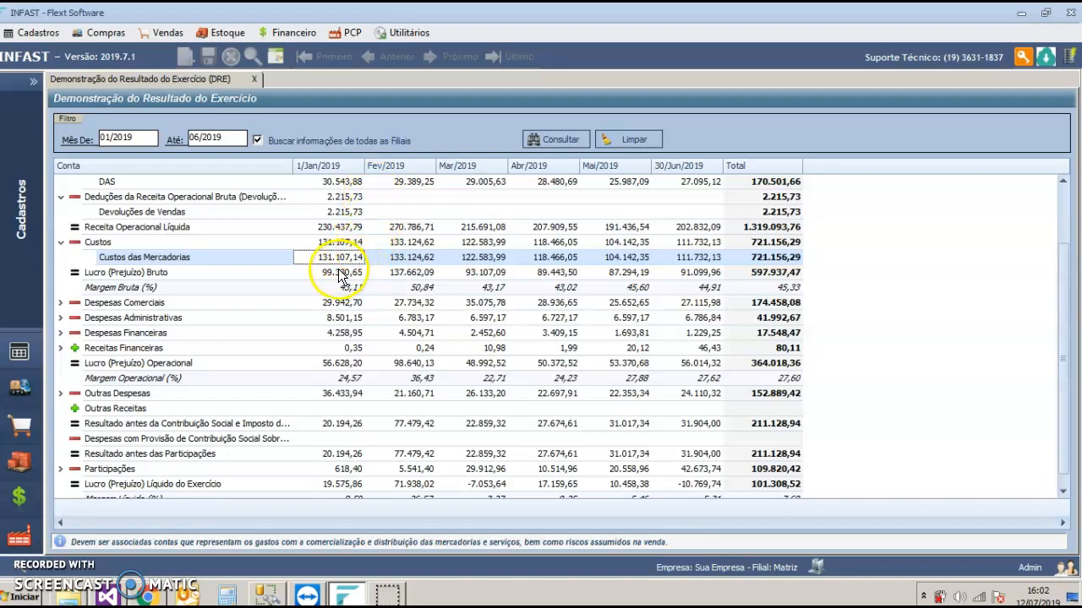
click(339, 275)
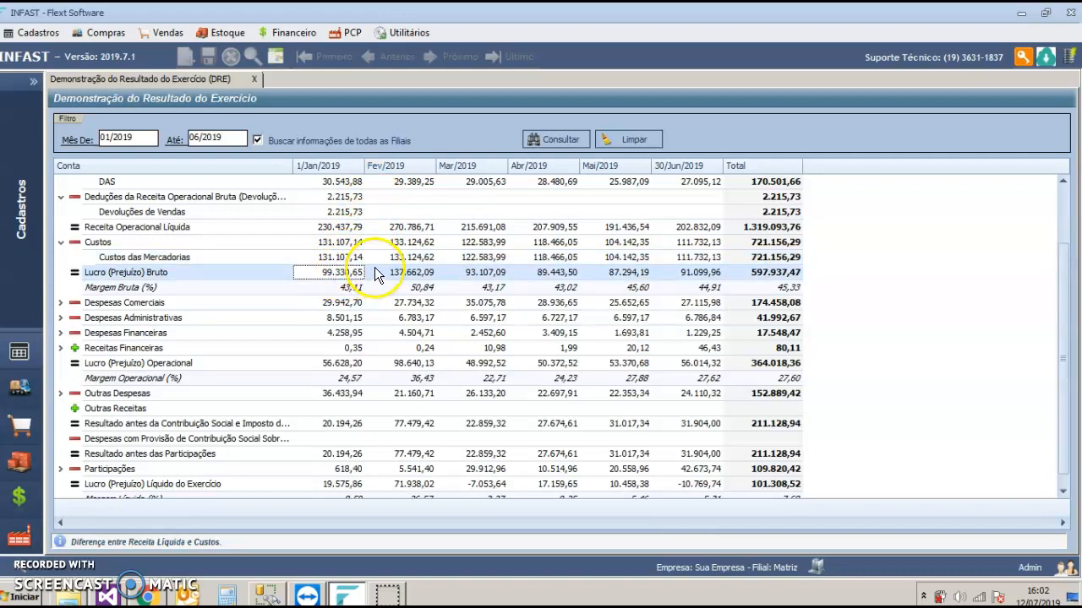
Step: Expand Despesas Comerciais, Despesas Administrativas and Despesas Financeiras to review the accounts that make up each group
double_click(343, 308)
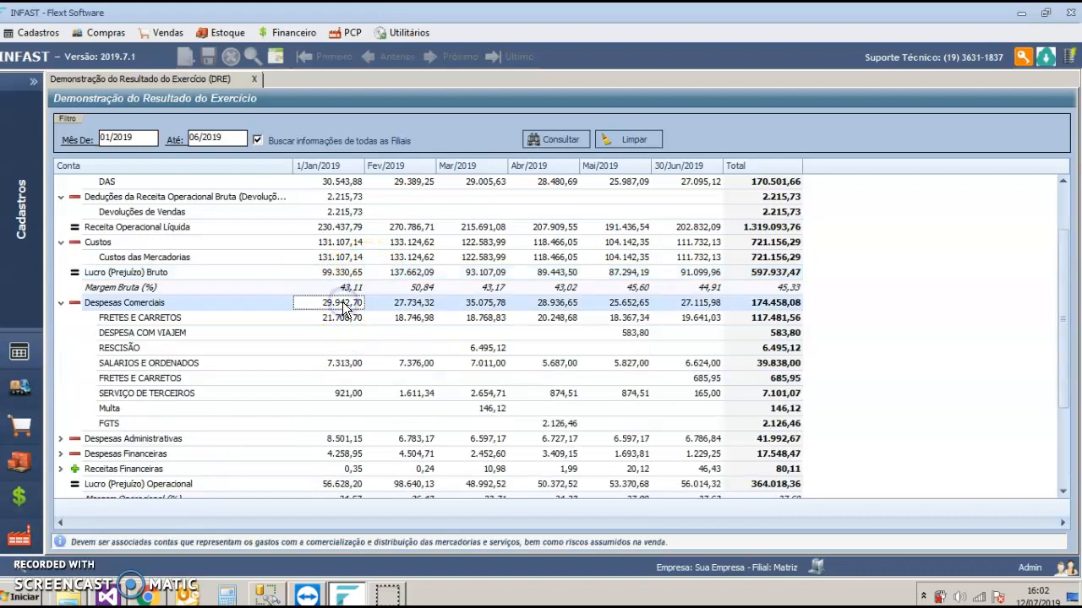
scroll(334, 337, down, 2)
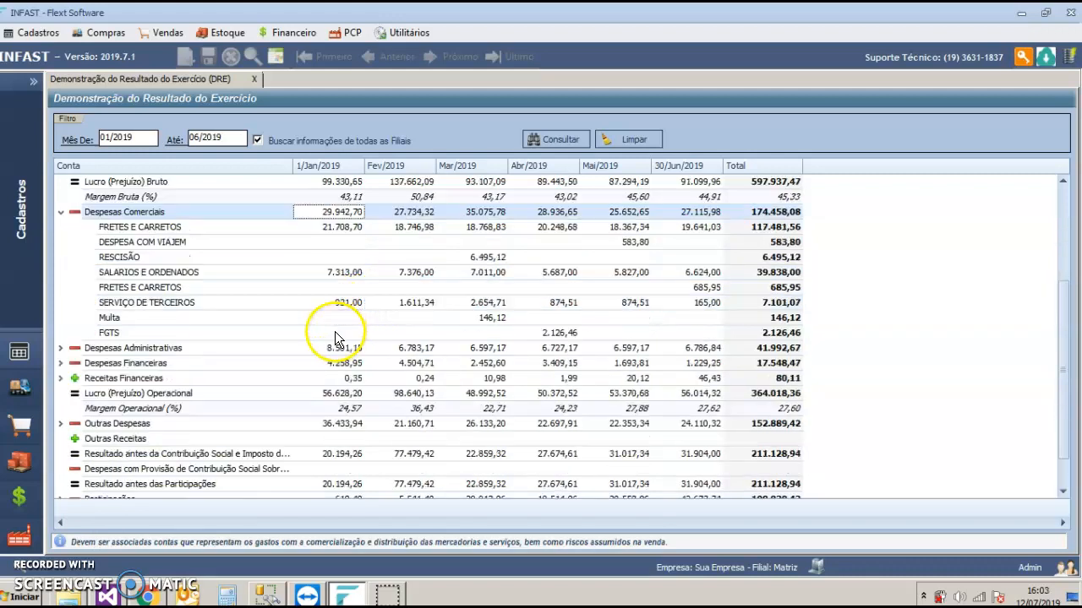
scroll(335, 337, down, 1)
double_click(343, 303)
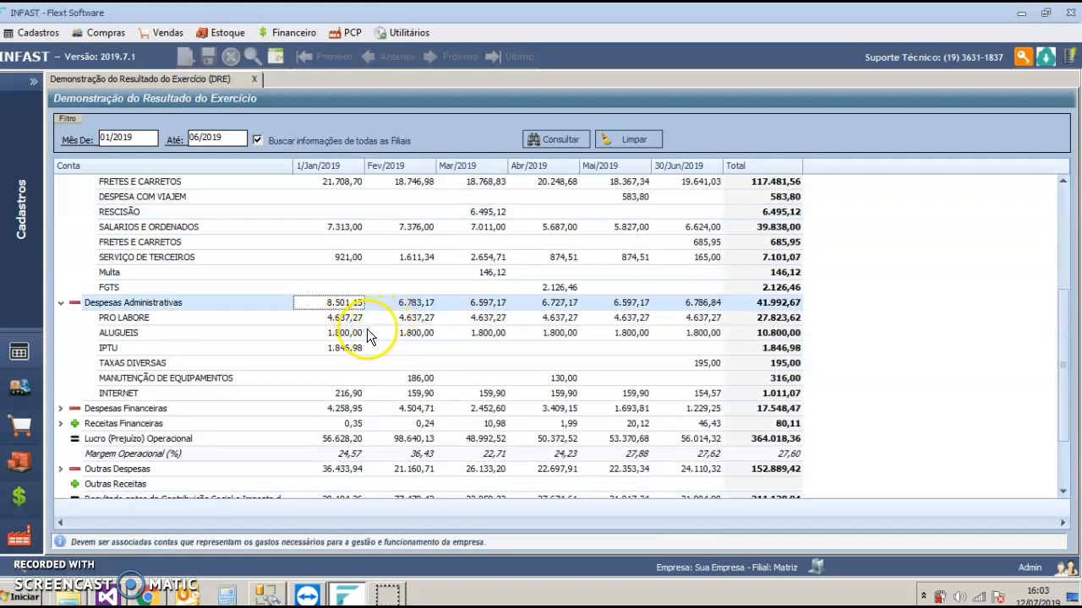
scroll(368, 335, down, 2)
double_click(340, 320)
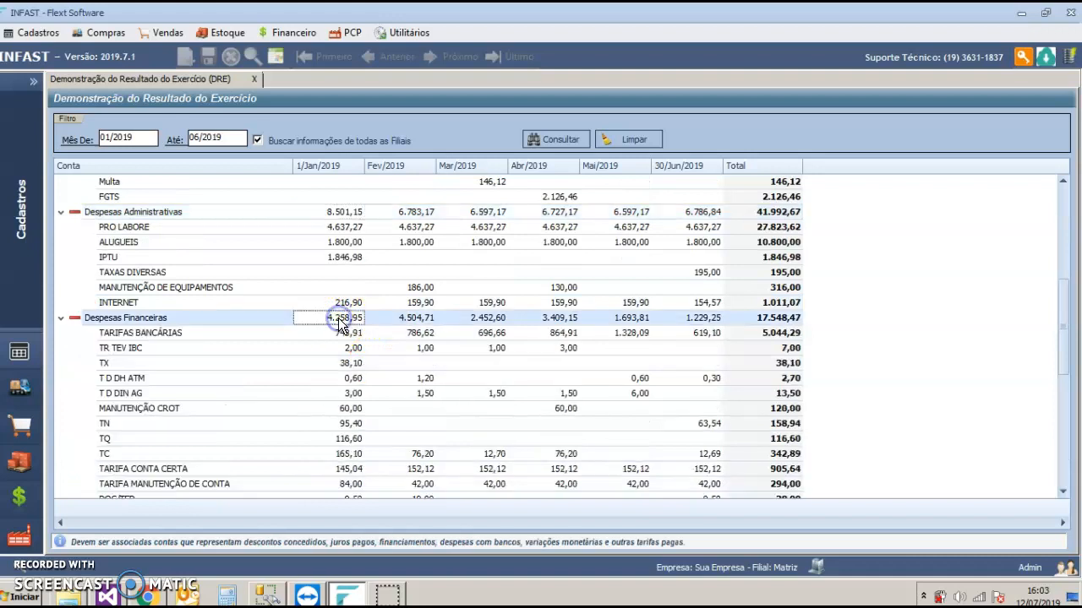
Step: Check January's Lucro (Prejuízo) Líquido do Exercício and Margem Líquida (%) at the end of the income statement
scroll(340, 333, down, 6)
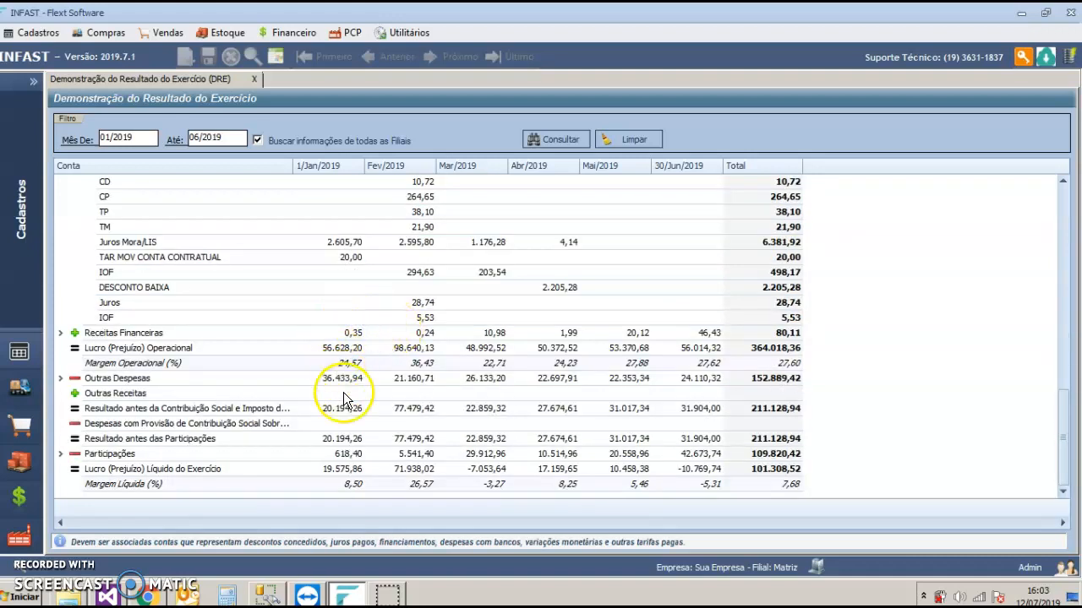
click(352, 470)
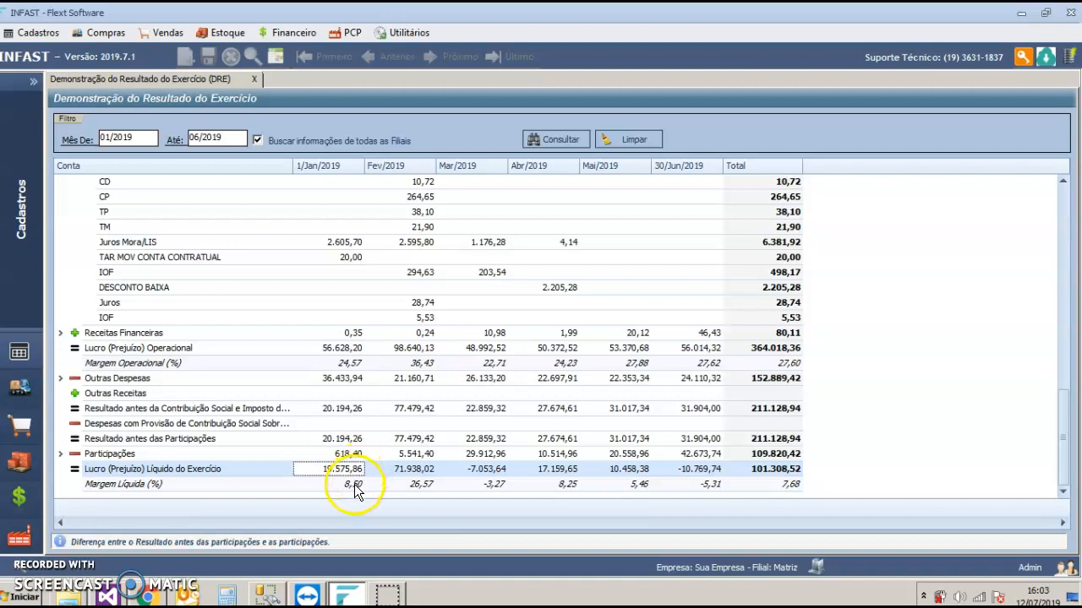
click(353, 488)
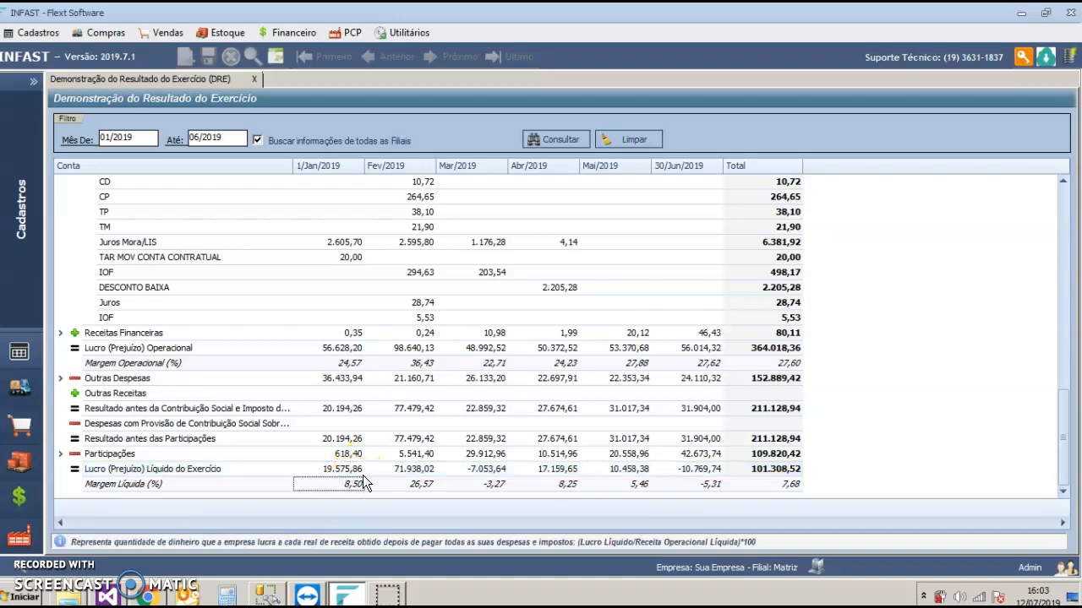